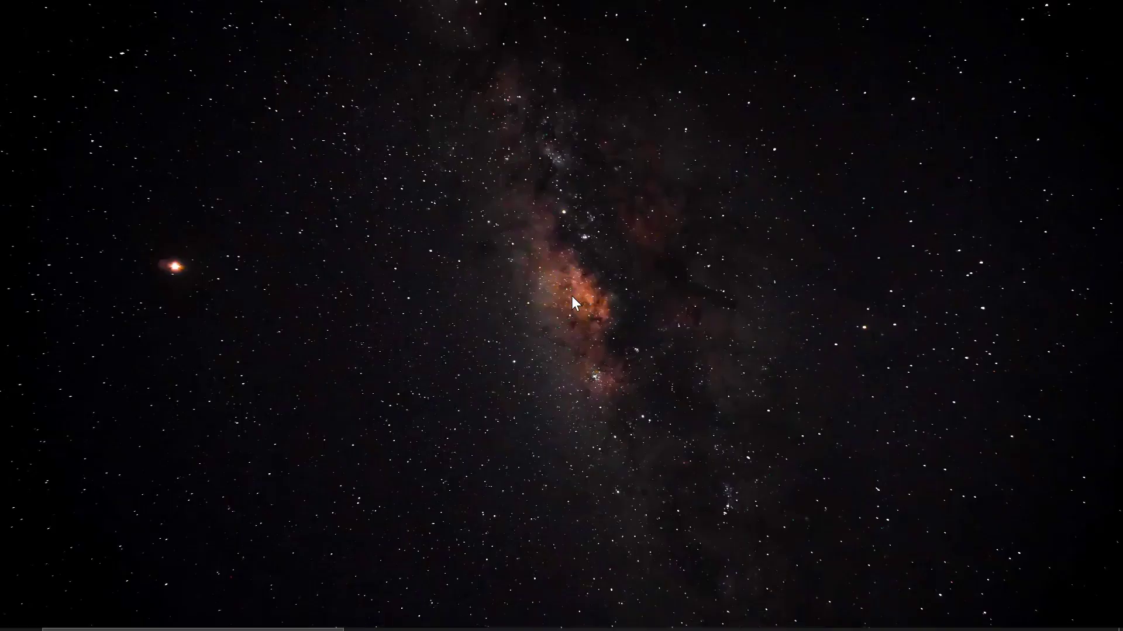
Find PowerPoint 2016 by searching 'powr' in Windows Search and launch it.
click(203, 627)
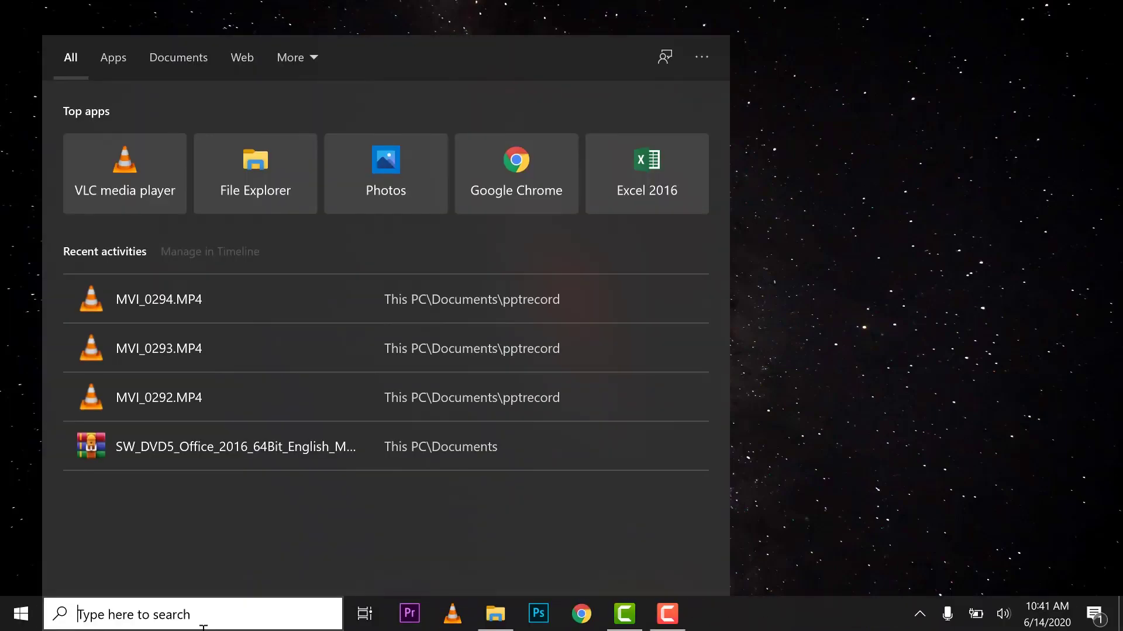
text(powr)
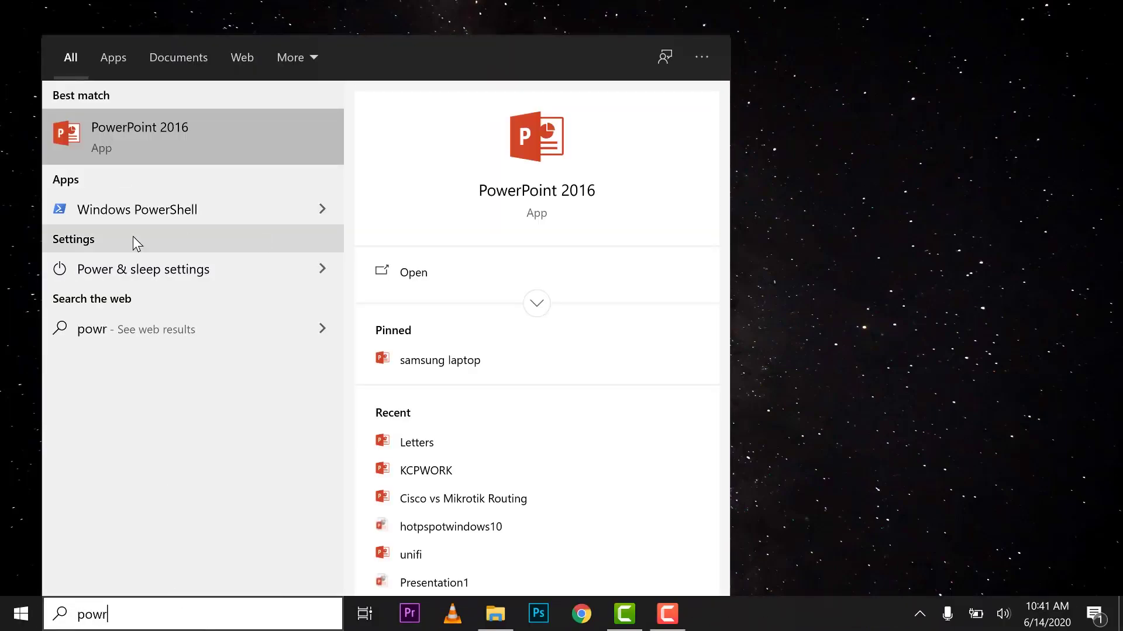
click(253, 144)
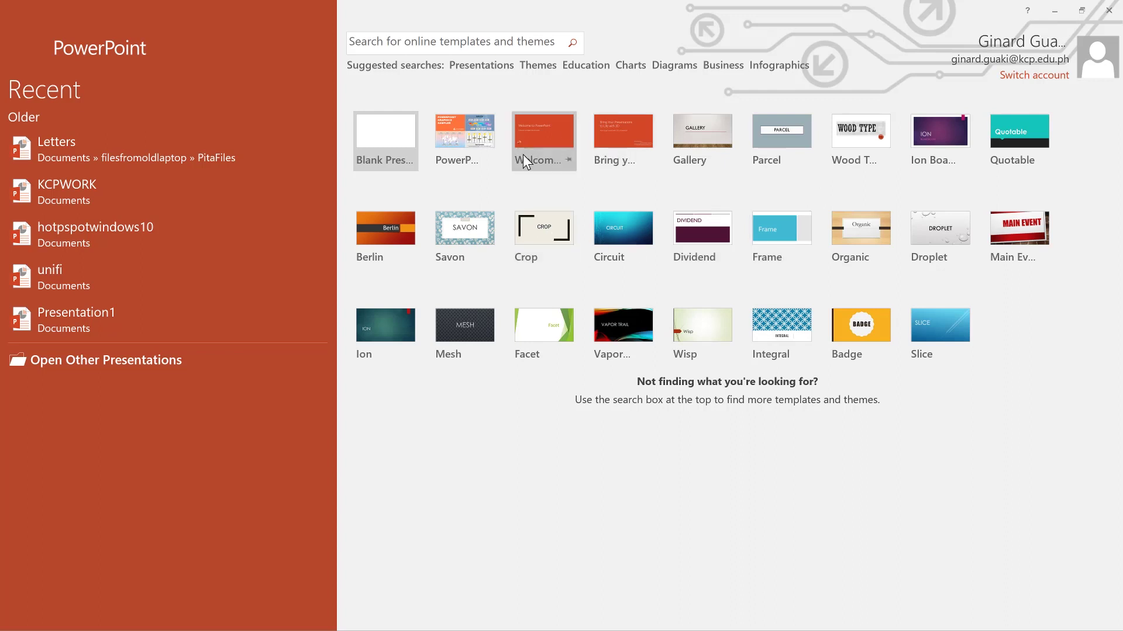
Create a new presentation from the PowerPoint Graphics Sampler template.
click(479, 128)
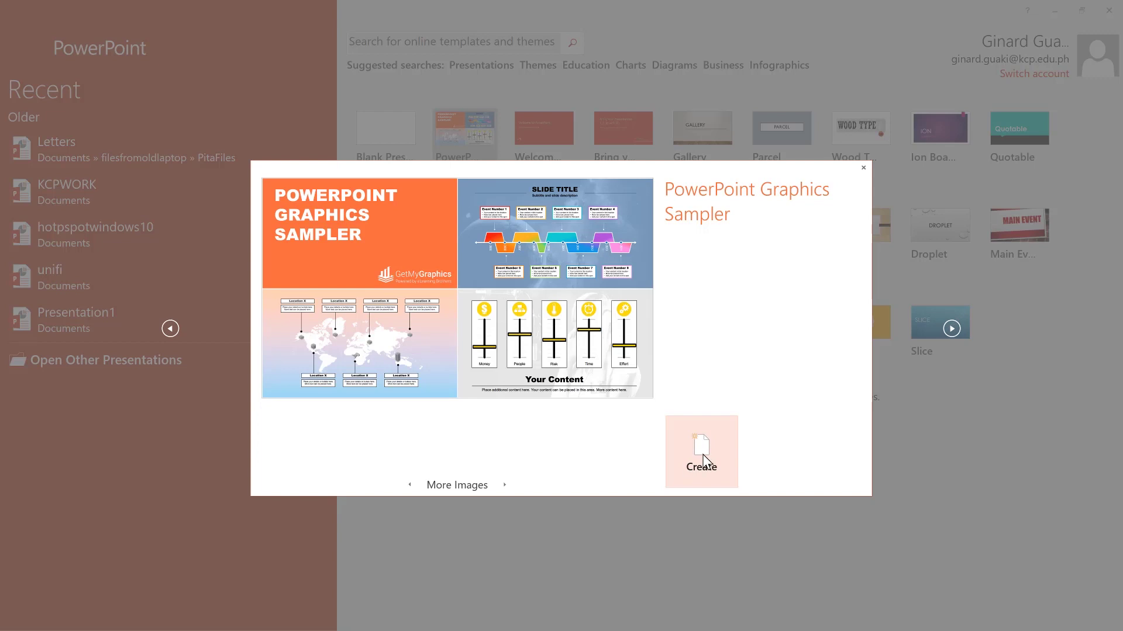
click(704, 459)
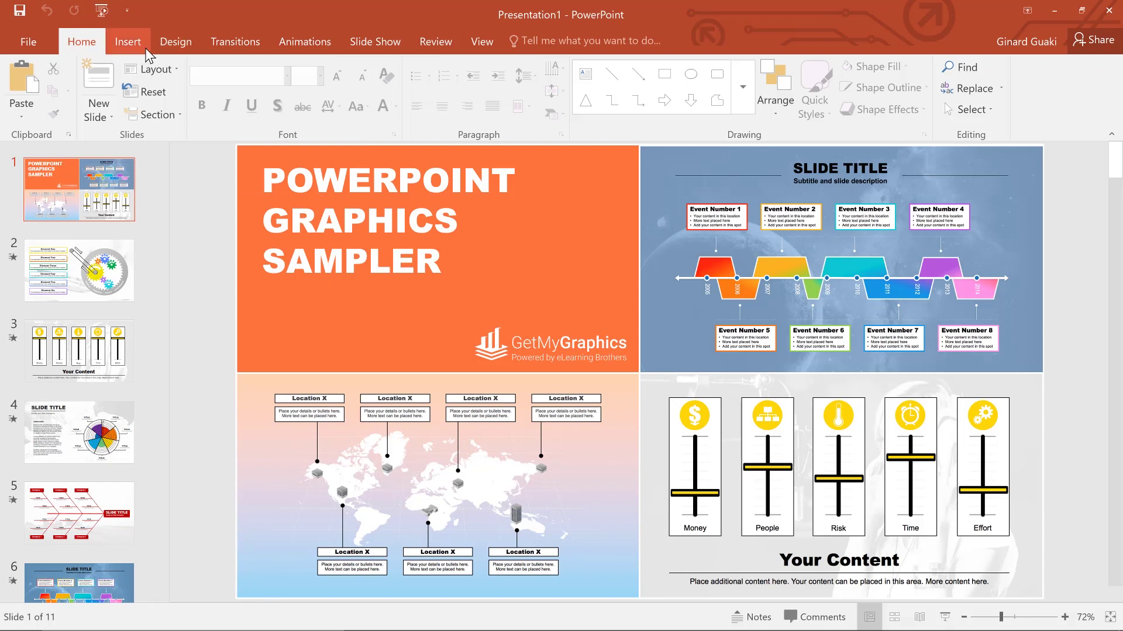
Launch Screen Recording from the Insert tab's Media group.
click(128, 42)
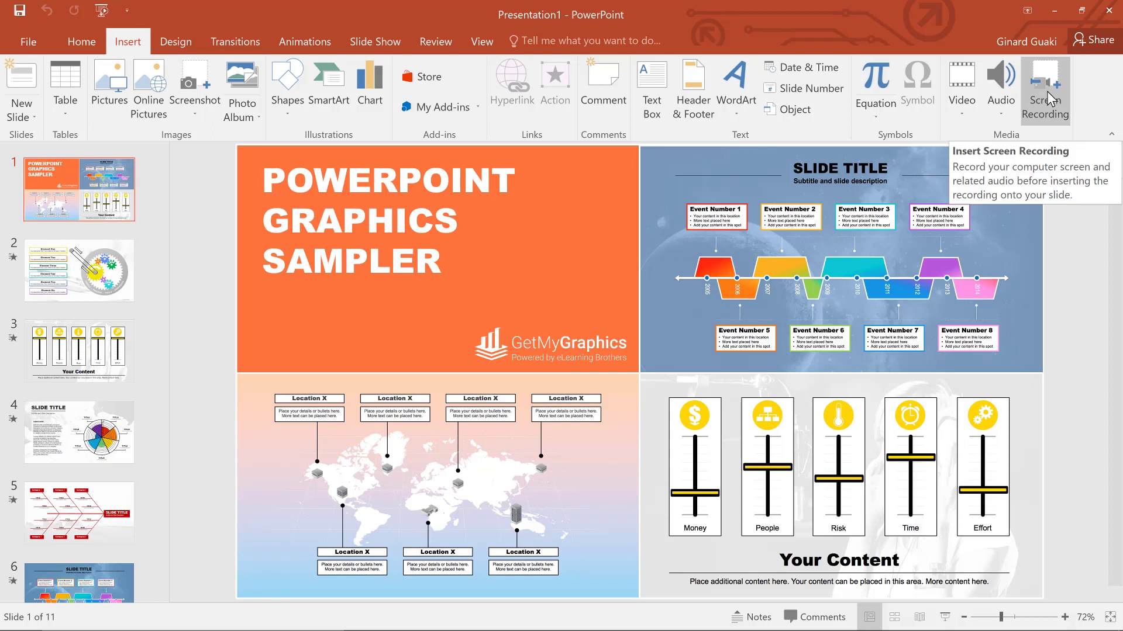
click(1052, 114)
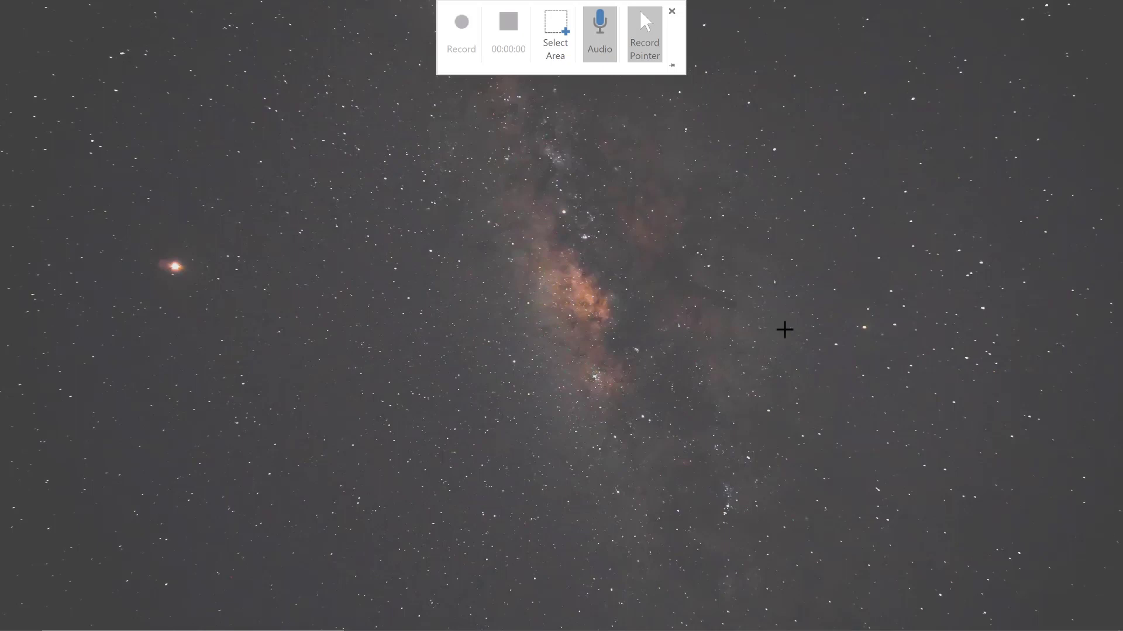
Set the full screen as the recording area and turn on audio and pointer capture.
click(552, 46)
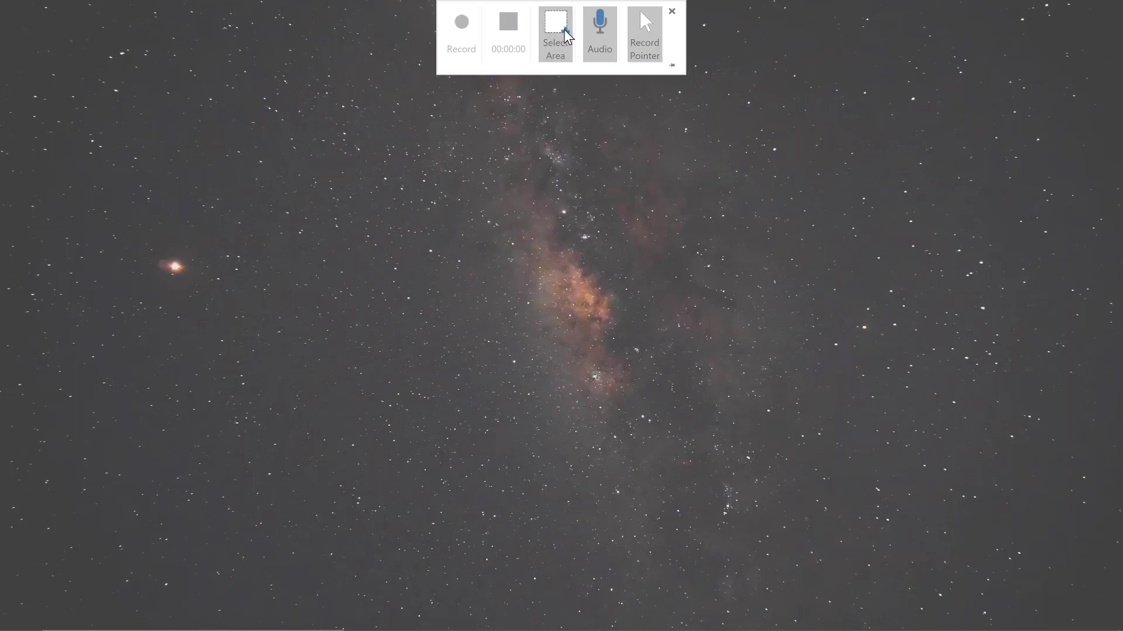
drag(8, 4, 1122, 630)
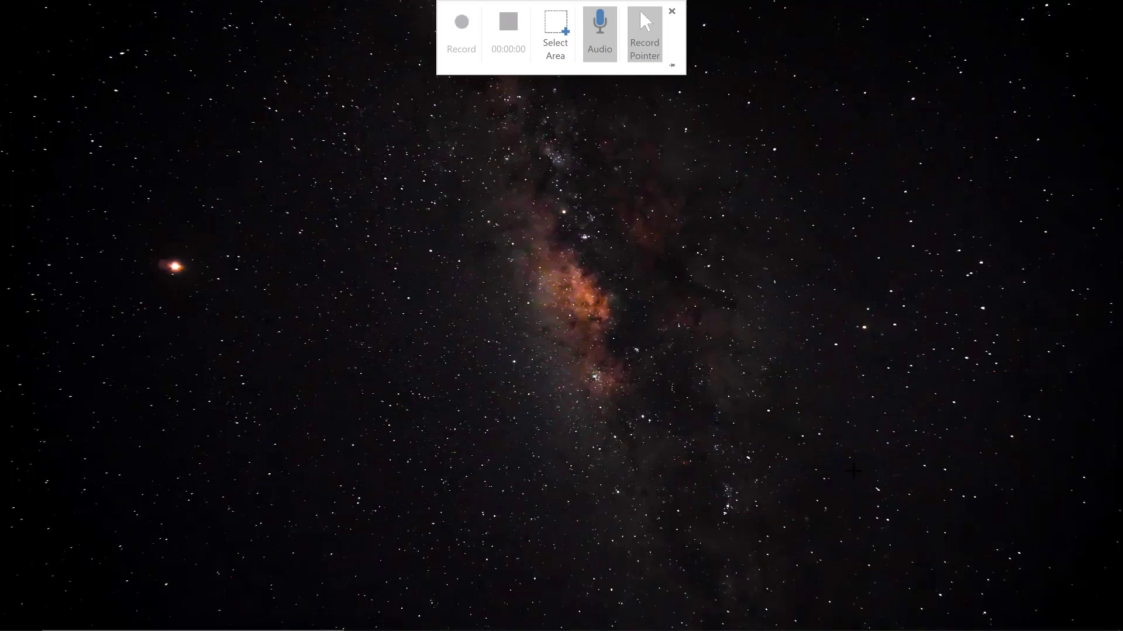
drag(853, 471, 844, 424)
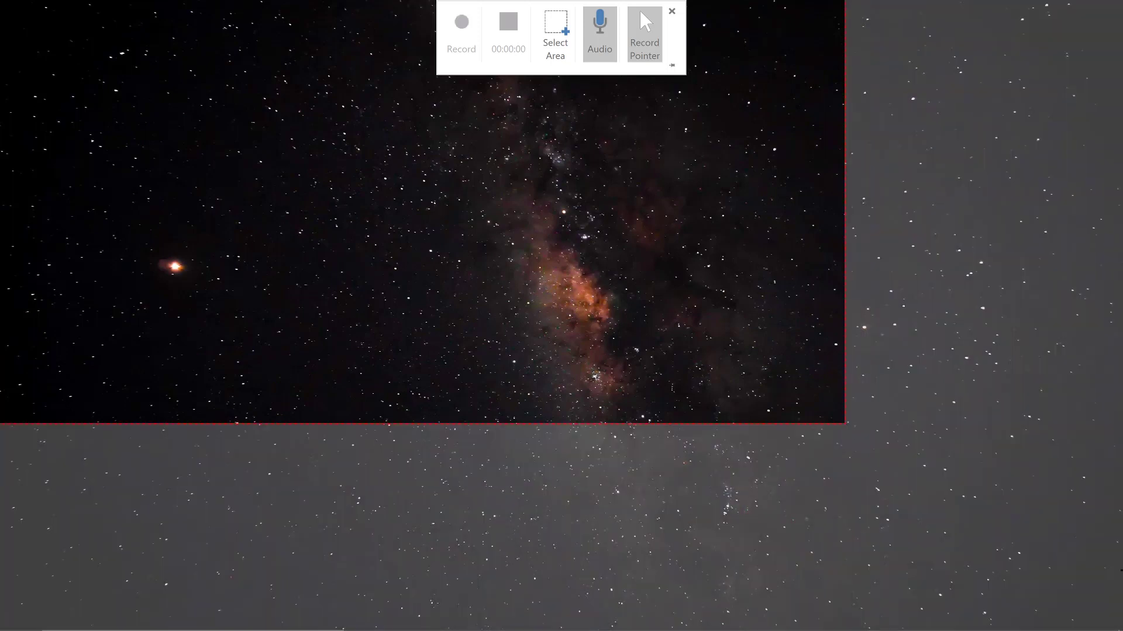
key(Escape)
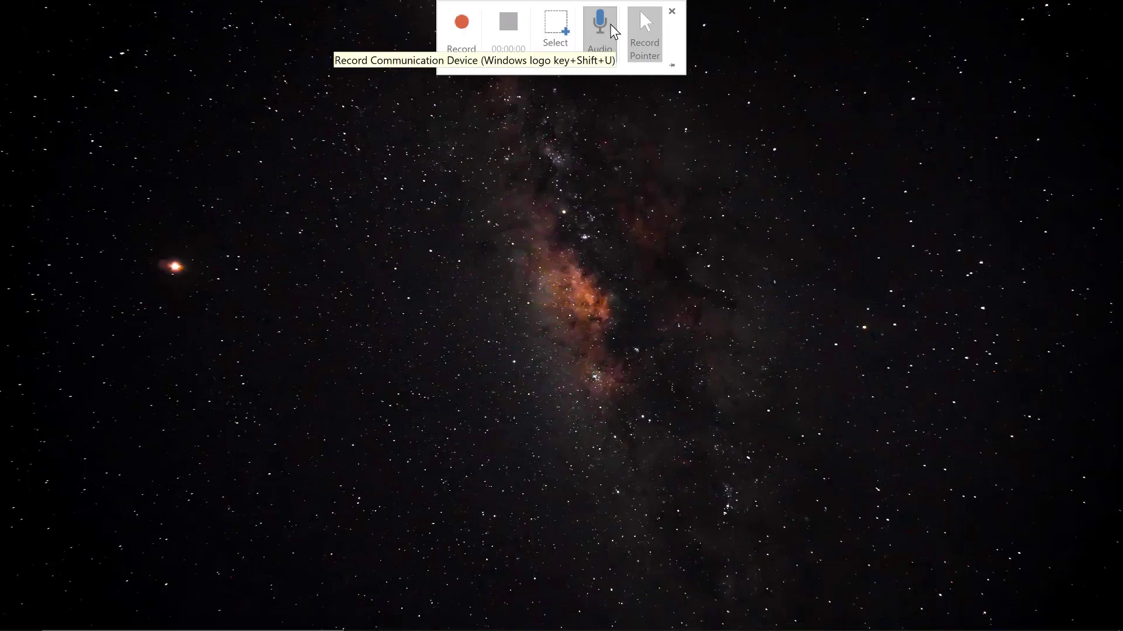
click(605, 26)
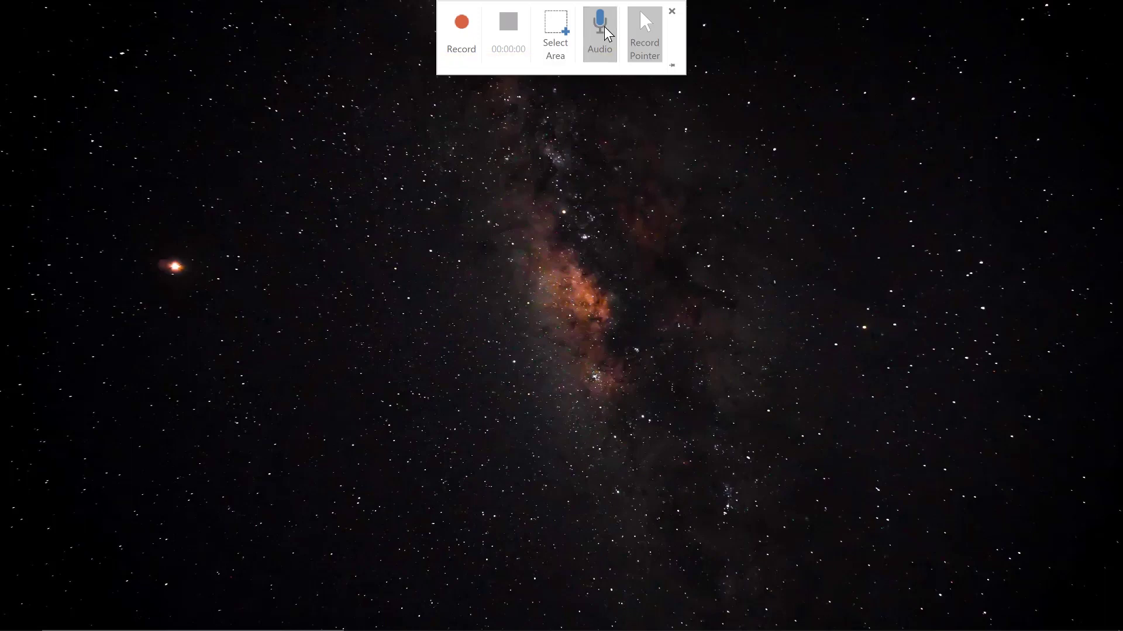
click(639, 34)
Start the full-screen recording and let it run about 31 seconds.
click(475, 39)
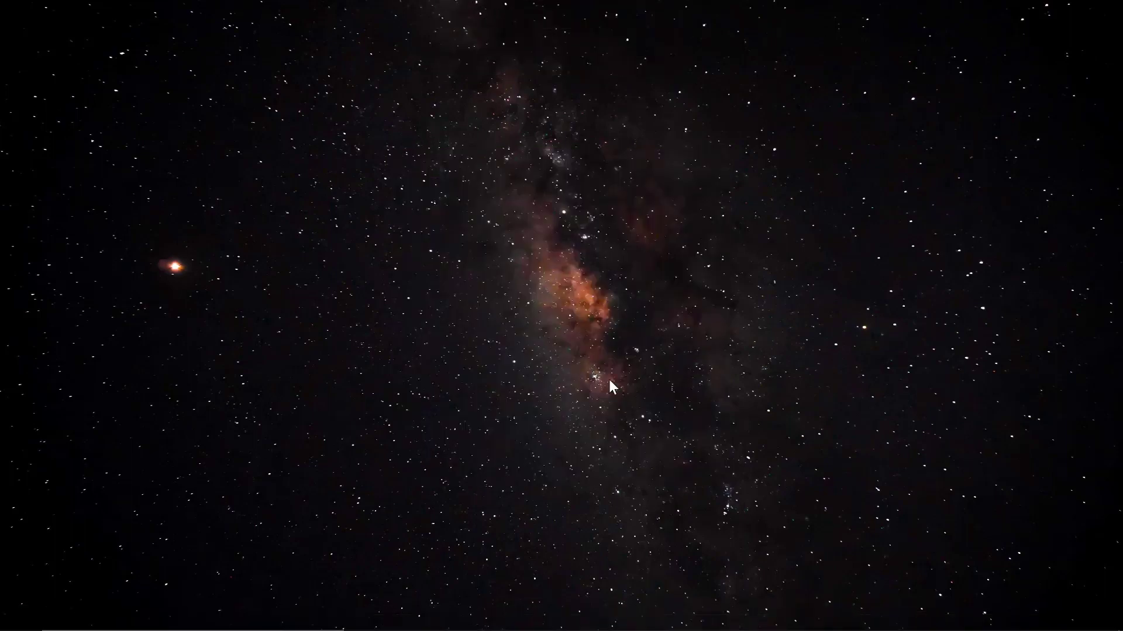
mouse_move(559, 5)
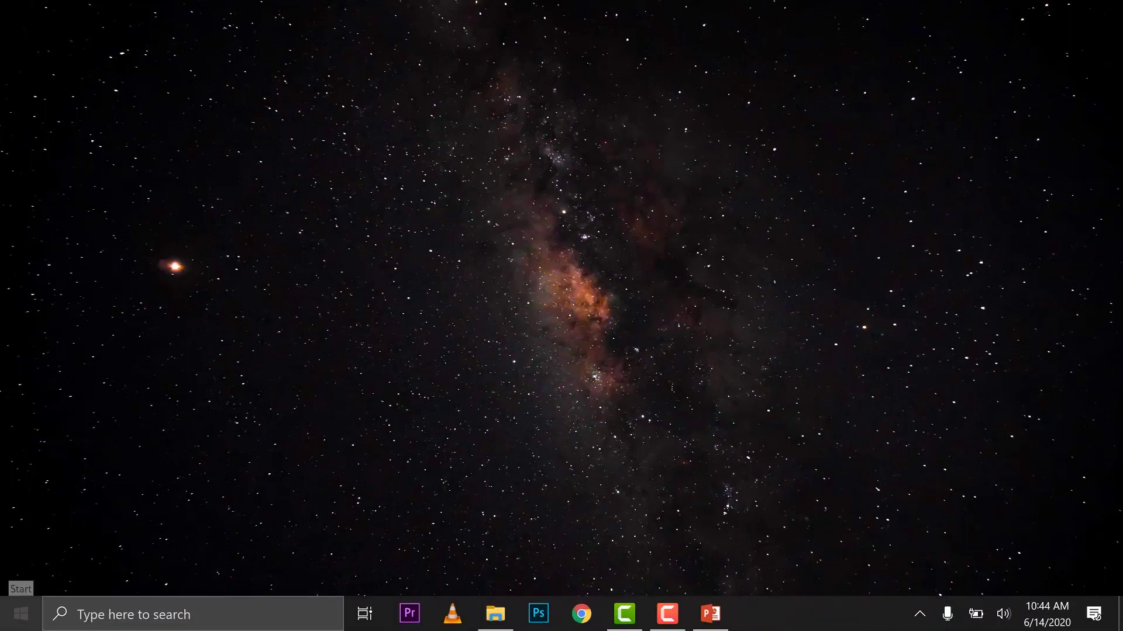
click(21, 614)
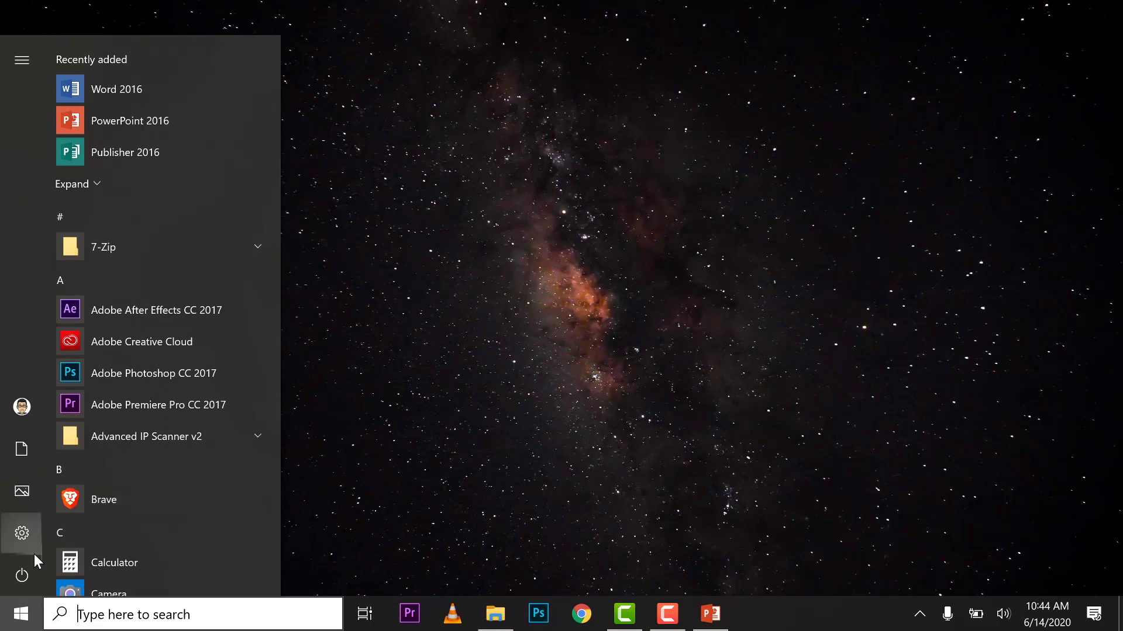
click(18, 533)
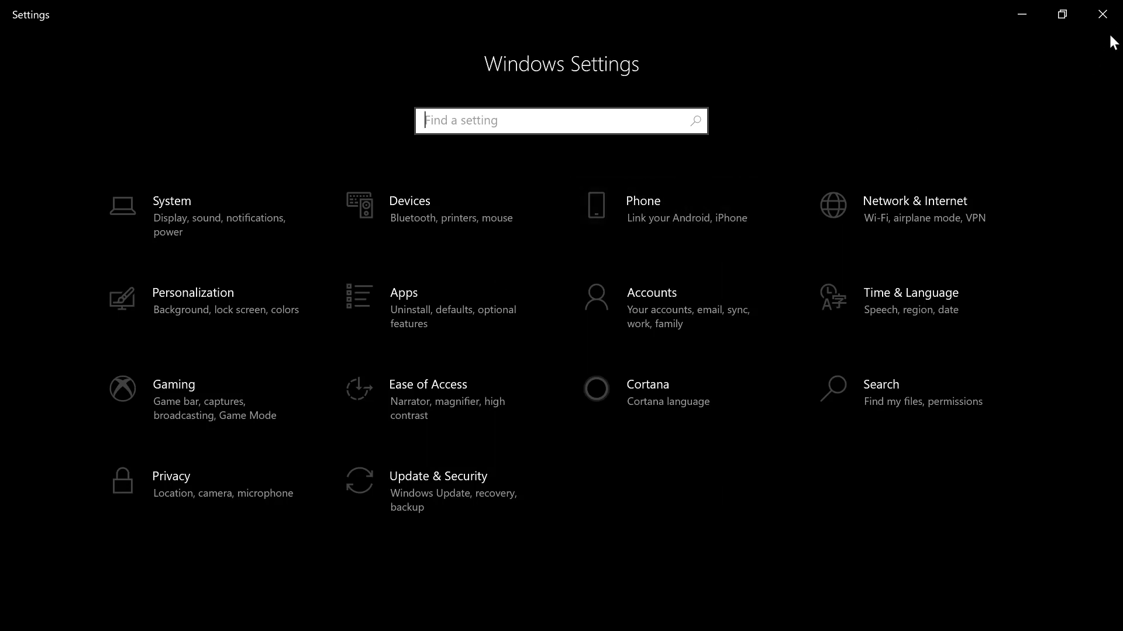
click(1103, 15)
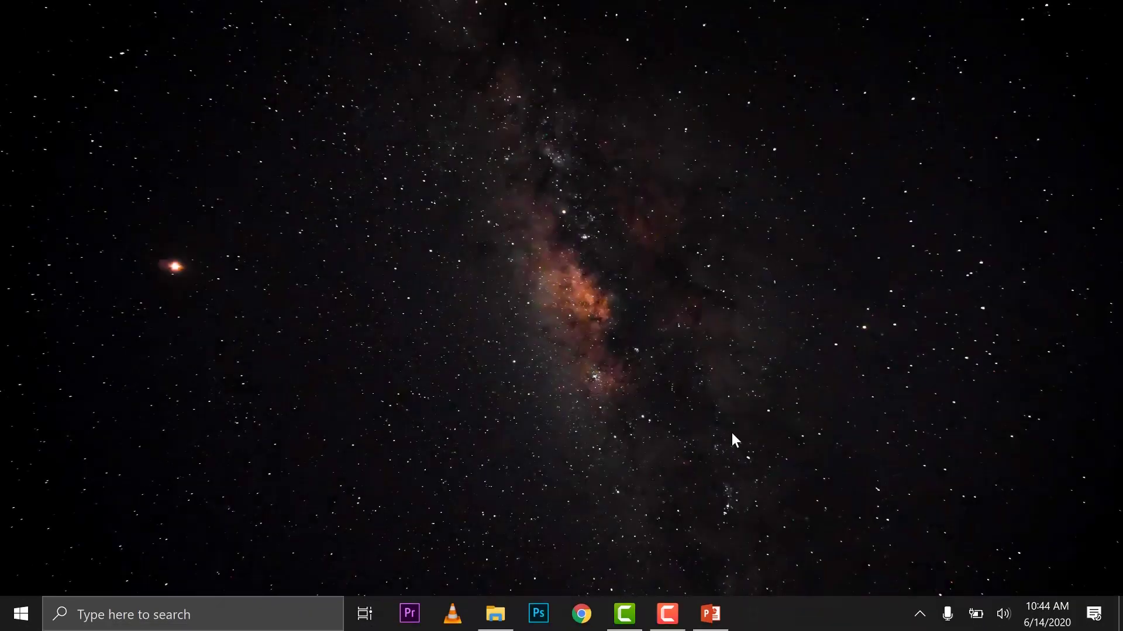
Bring back the Graphics Sampler deck, start the slide show, and advance to the sliders slide.
click(712, 614)
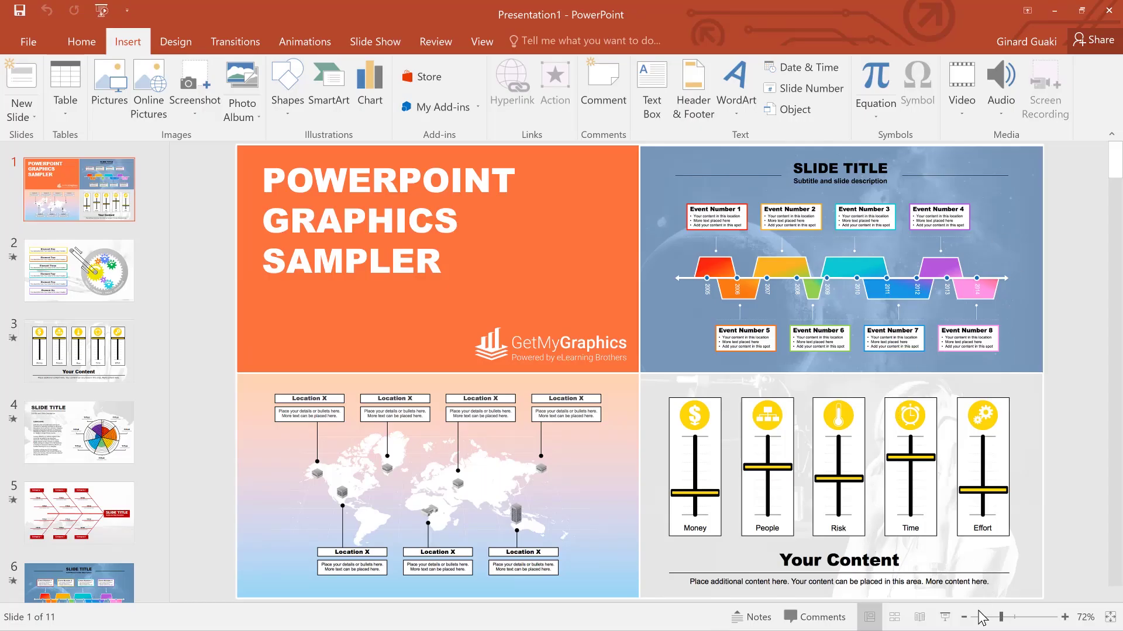
click(944, 620)
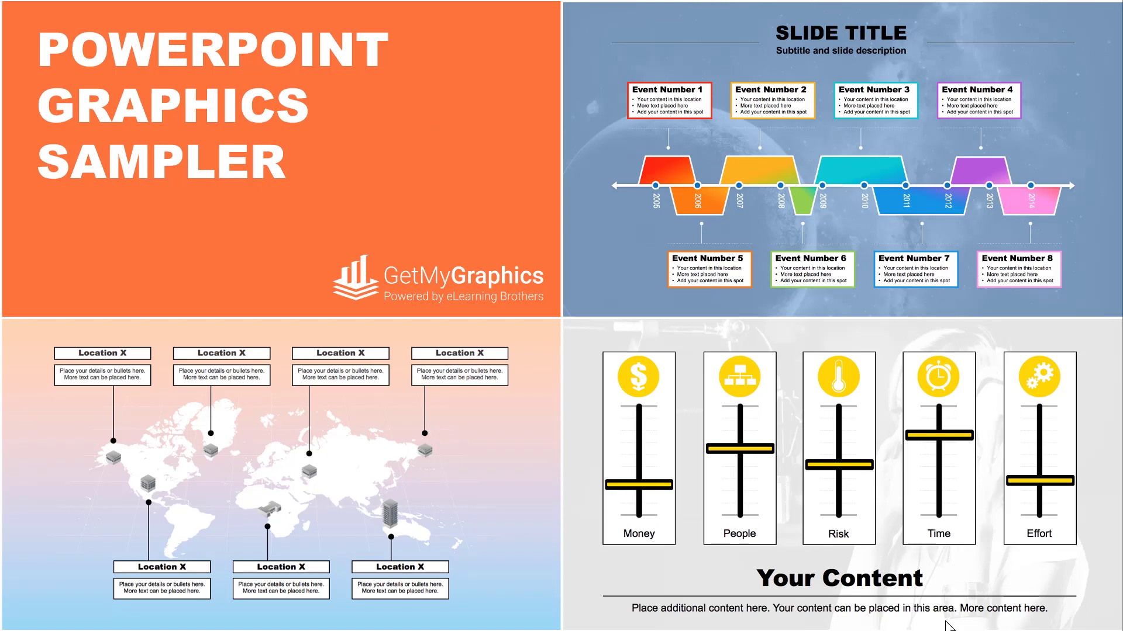
click(446, 498)
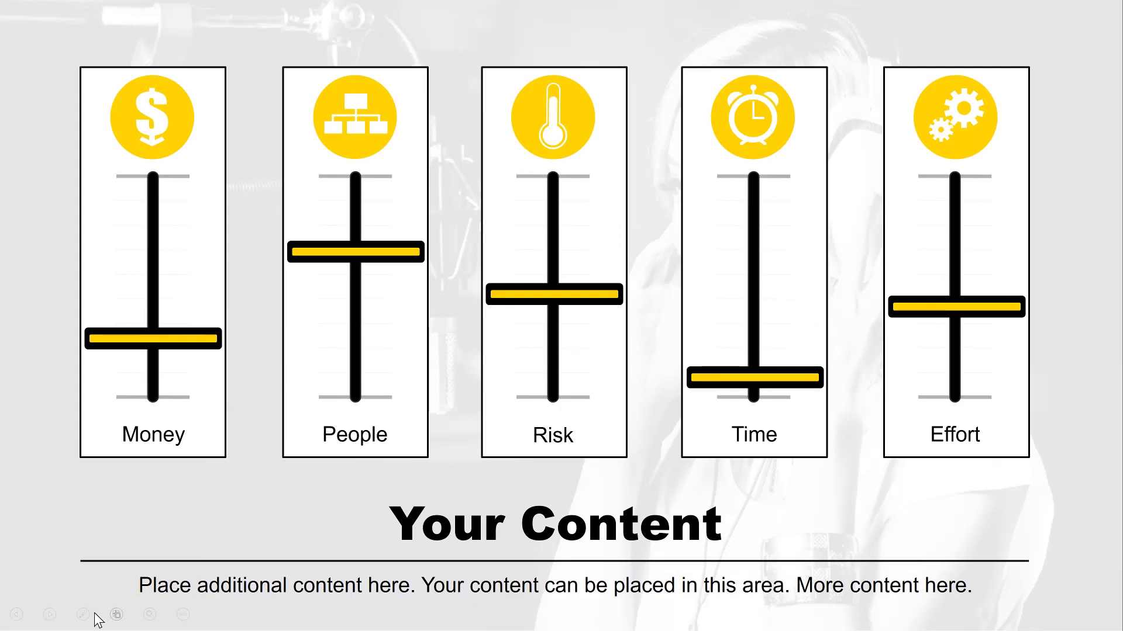
With the red Pen, circle and mark the Money, Risk, Time and Effort sliders.
click(83, 615)
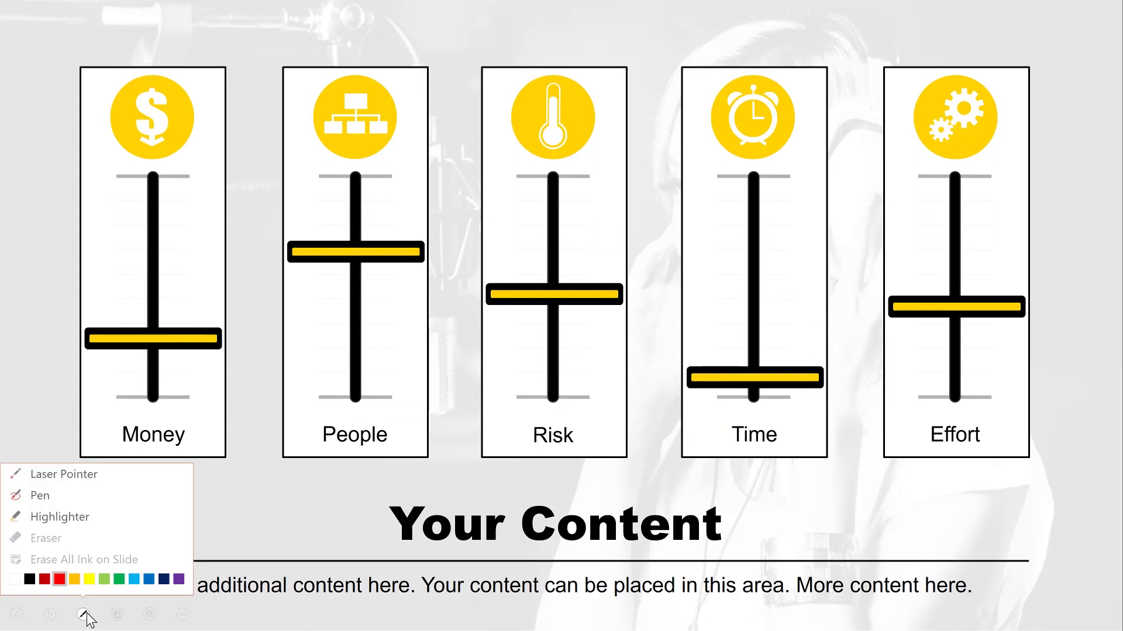
click(46, 501)
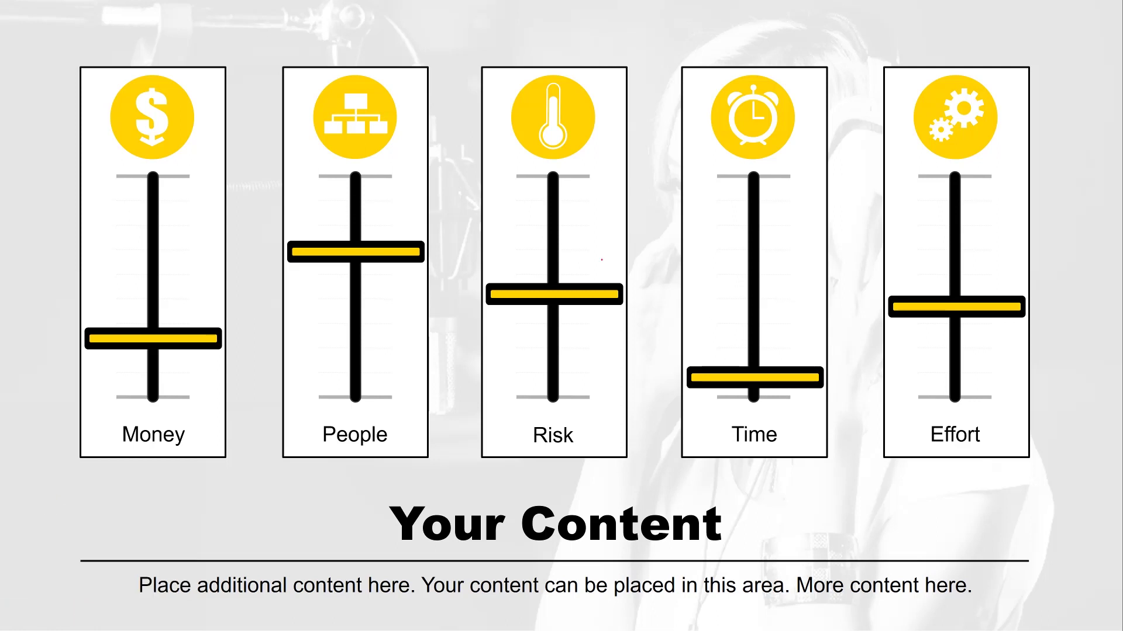
mouse_move(733, 222)
mouse_down()
mouse_move(725, 327)
mouse_move(666, 235)
mouse_up()
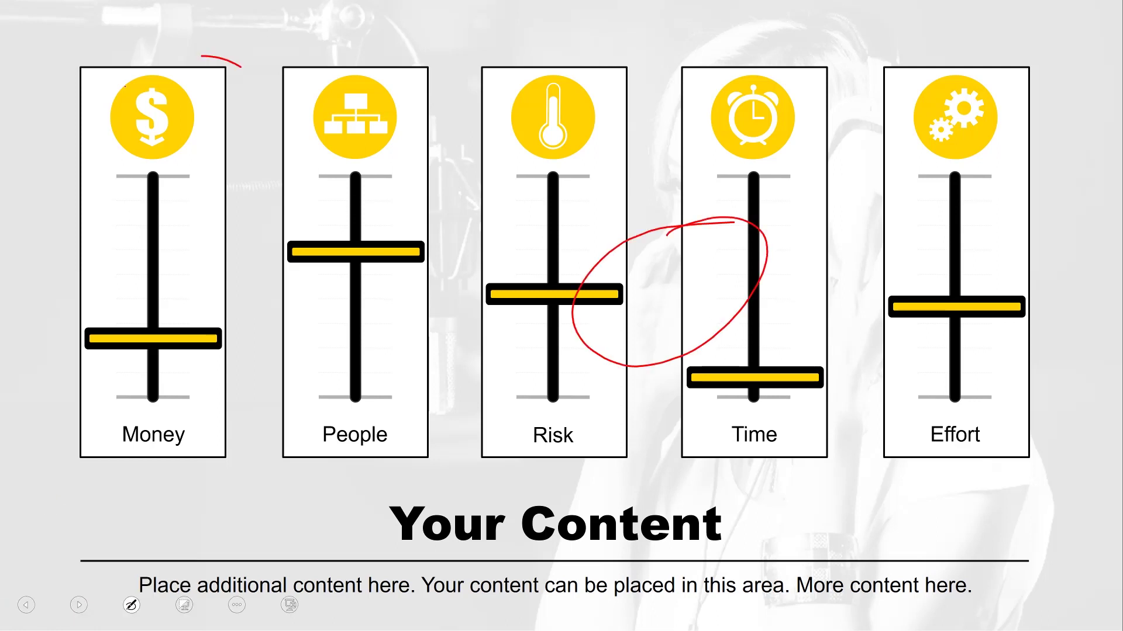
mouse_move(200, 56)
mouse_down()
mouse_move(140, 194)
mouse_move(225, 138)
mouse_up()
drag(180, 71, 211, 86)
drag(224, 155, 932, 124)
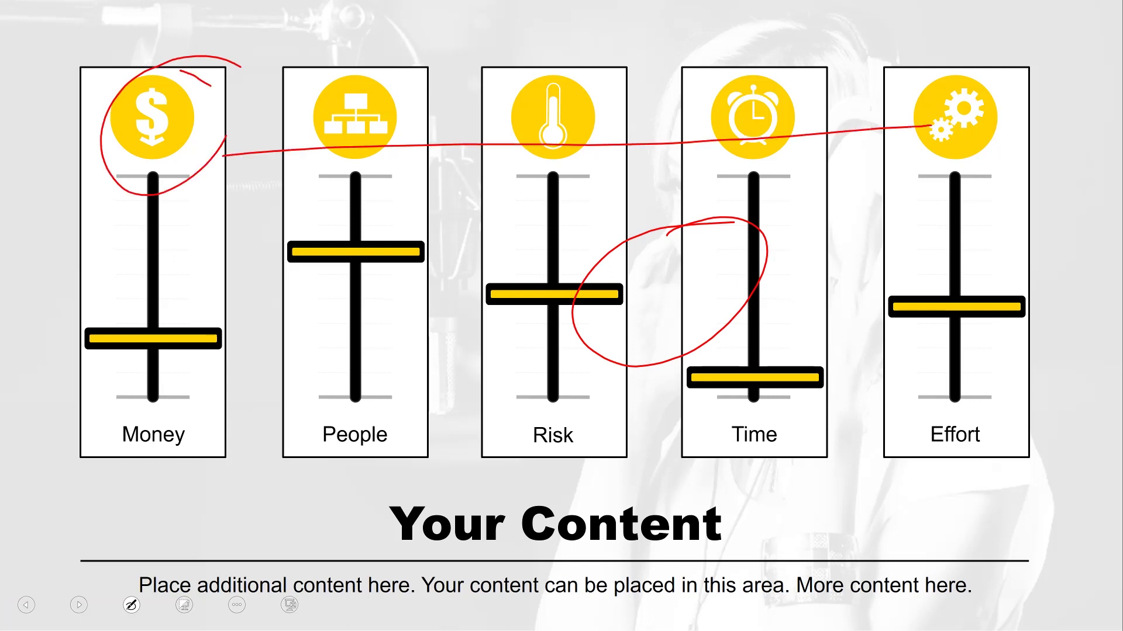
mouse_move(460, 551)
mouse_down()
mouse_move(778, 486)
mouse_move(383, 508)
mouse_up()
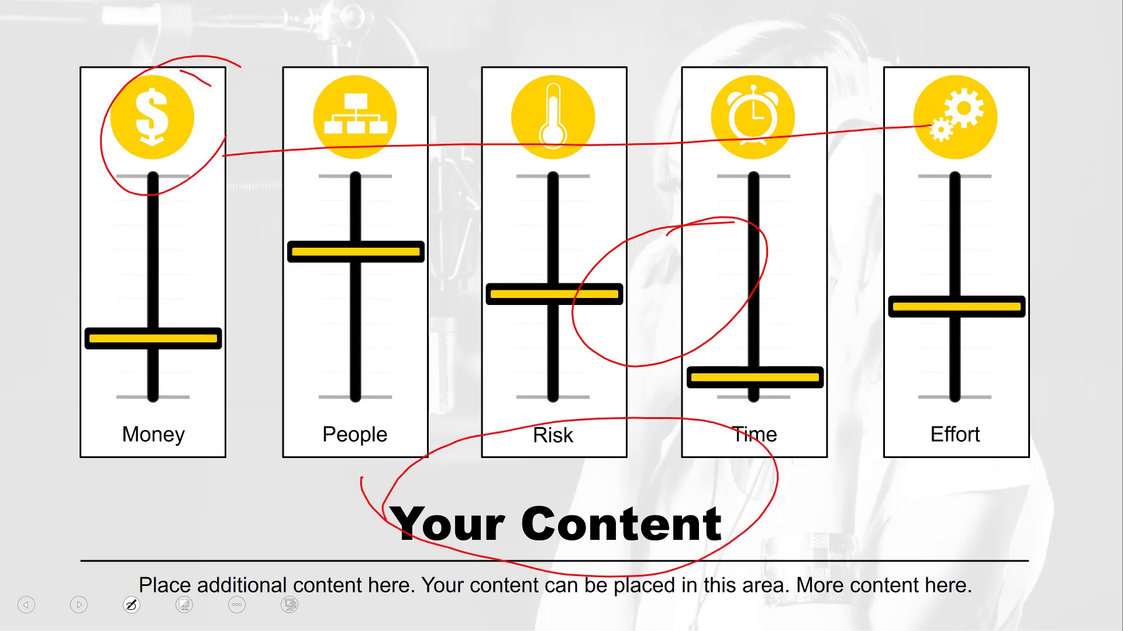
mouse_move(864, 529)
mouse_down()
mouse_move(942, 318)
mouse_move(890, 386)
mouse_up()
mouse_move(425, 229)
mouse_down()
mouse_move(506, 278)
mouse_move(515, 298)
mouse_up()
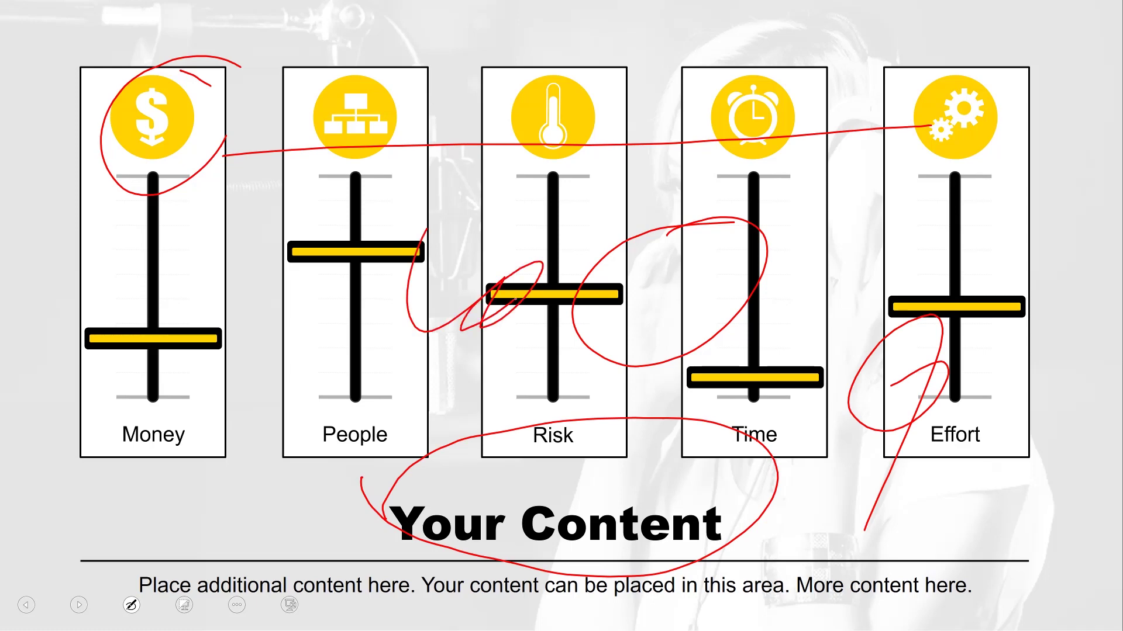
On the next slide, circle three TITLE labels in ink, then end the show.
key(Right)
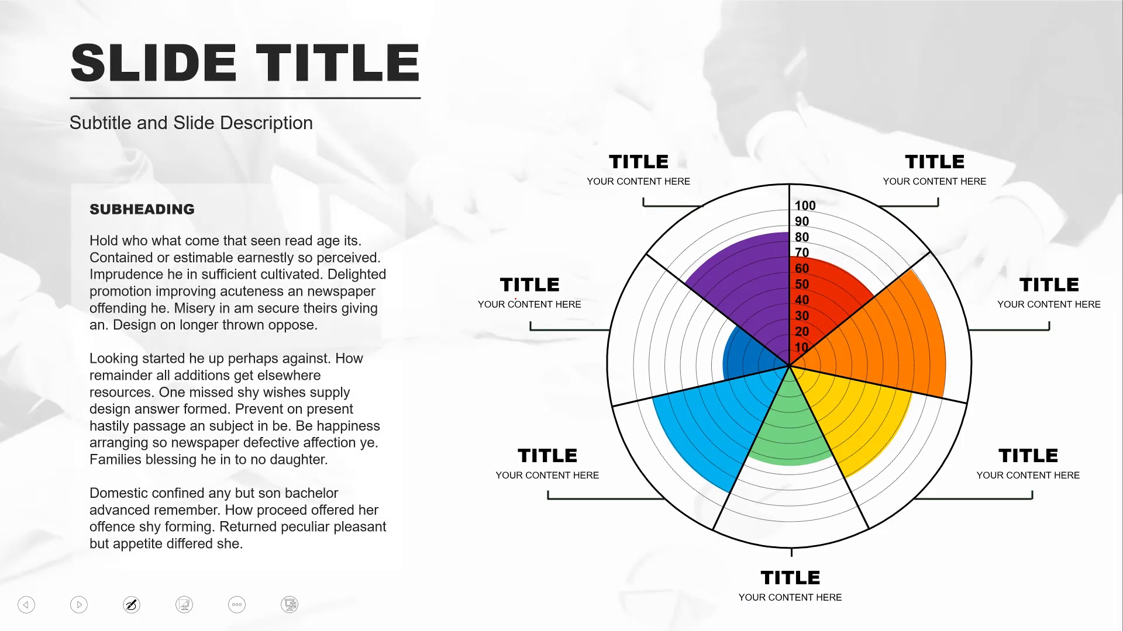
drag(664, 126, 581, 178)
drag(945, 115, 877, 147)
drag(1035, 245, 1079, 260)
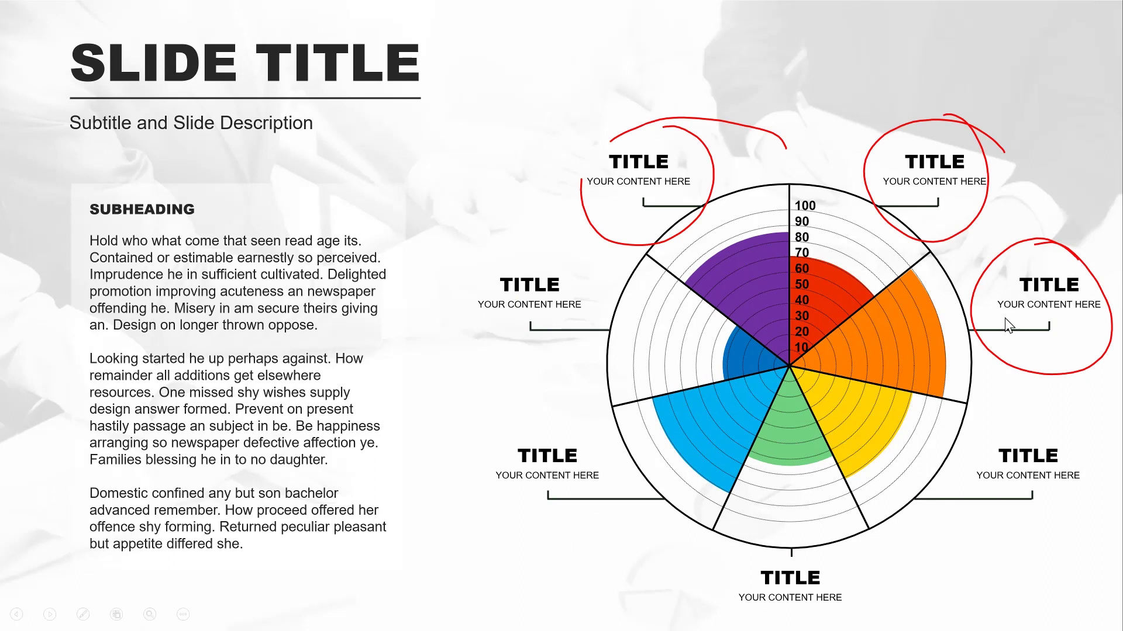
key(Escape)
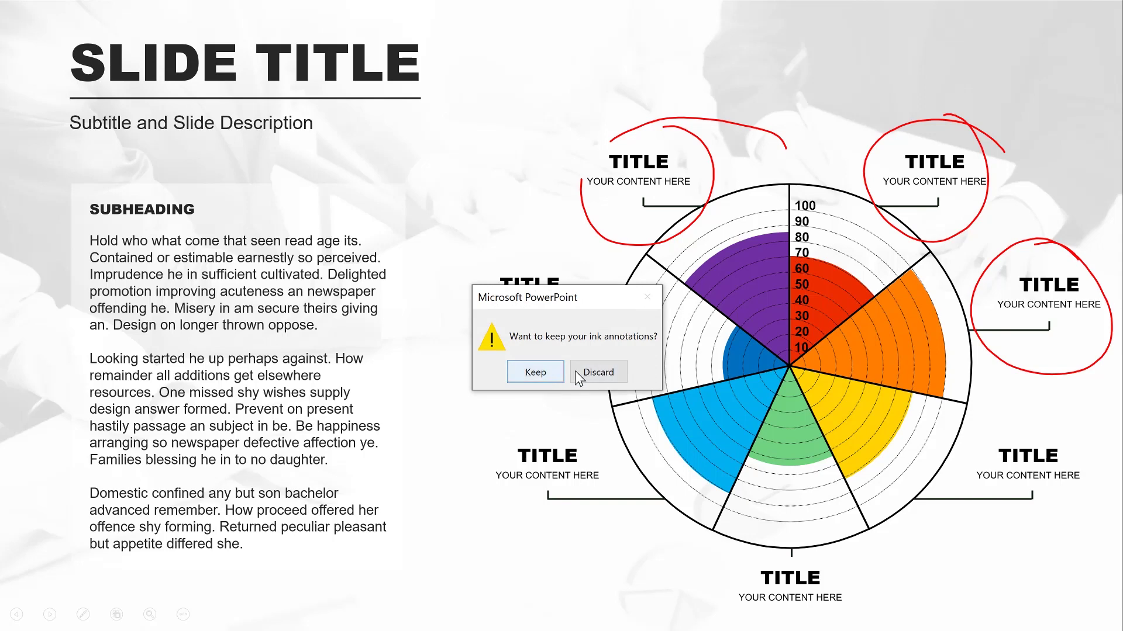
Discard the ink annotations and minimize PowerPoint to reveal the starry desktop.
click(597, 372)
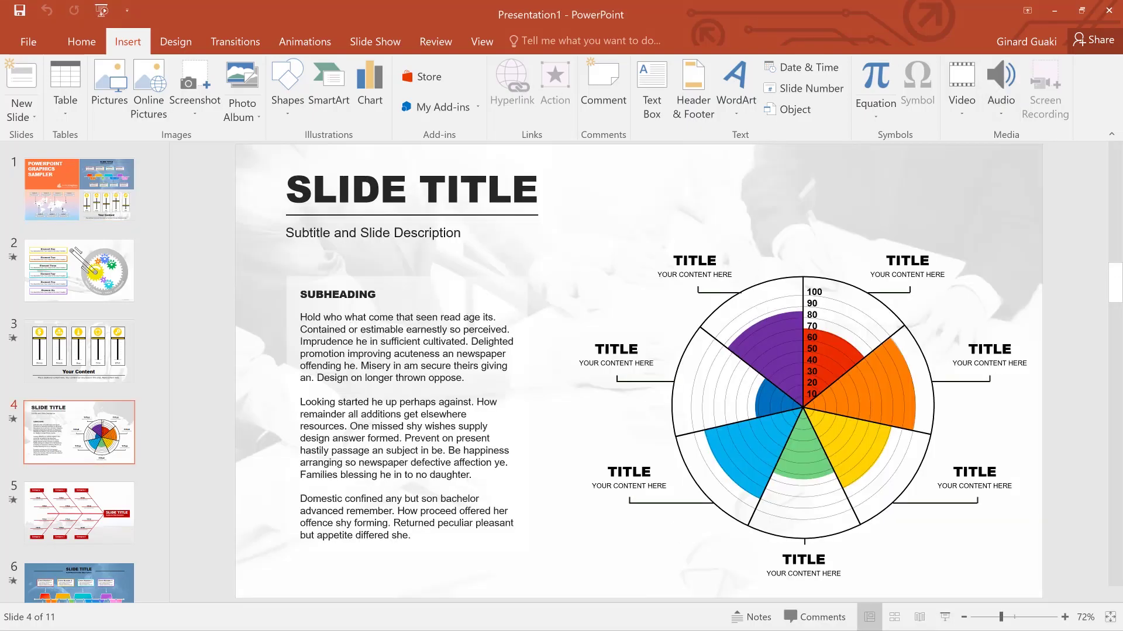
click(1055, 11)
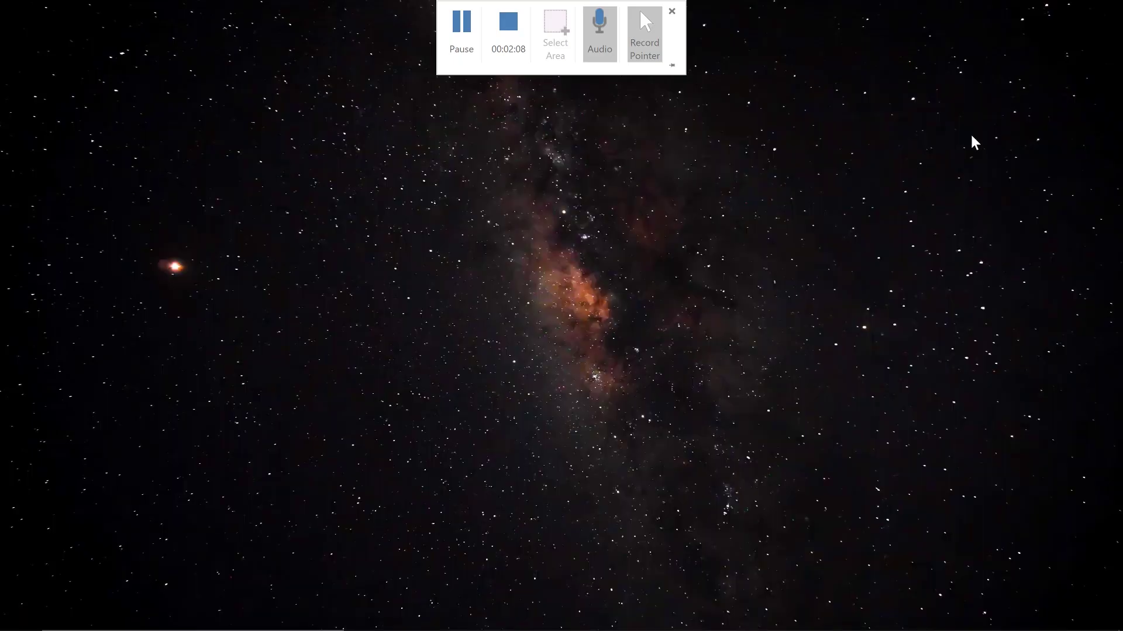
Stop the recording, nudge the inserted video up and left, and open File backstage.
mouse_move(571, 9)
click(514, 32)
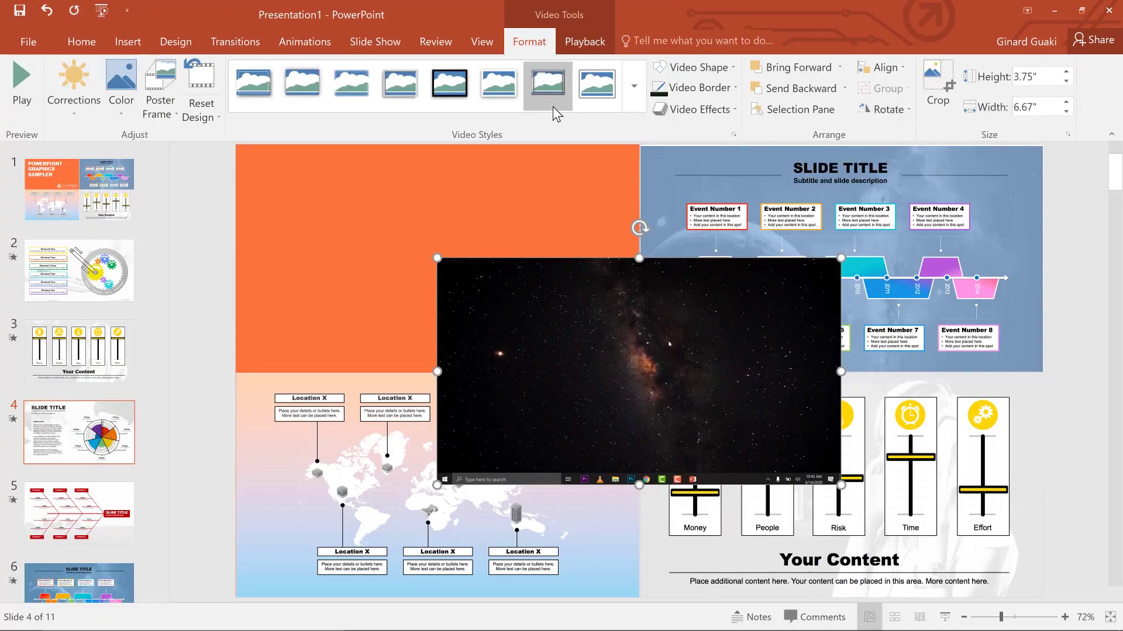
drag(597, 316, 552, 298)
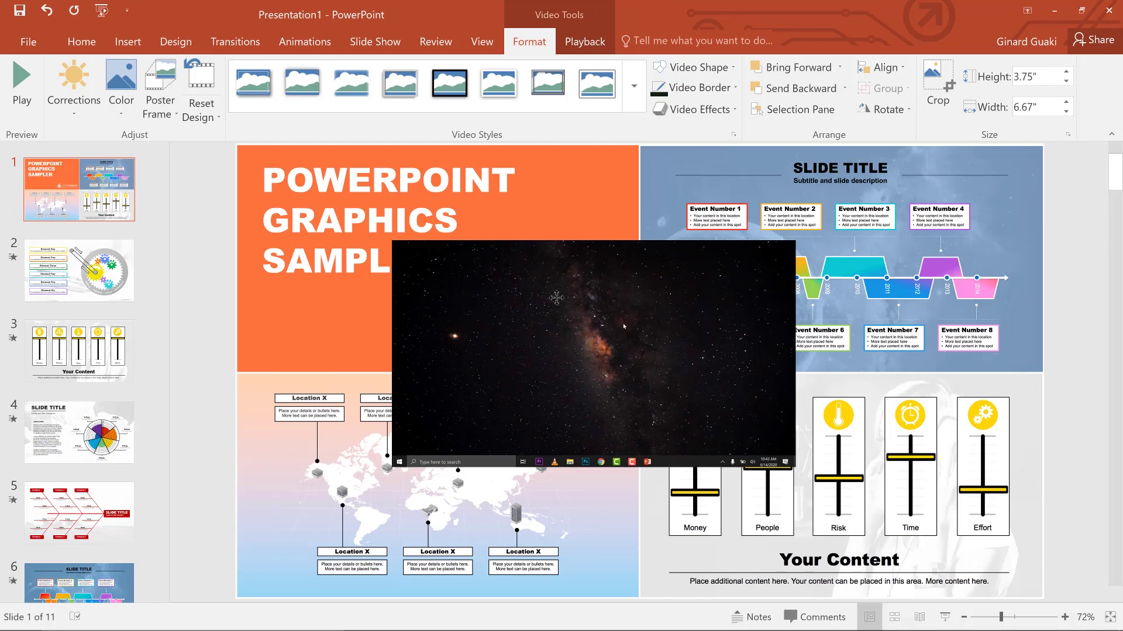
click(23, 42)
Create blank Presentation2 and paste the copied screen-recording video onto its title slide.
click(23, 99)
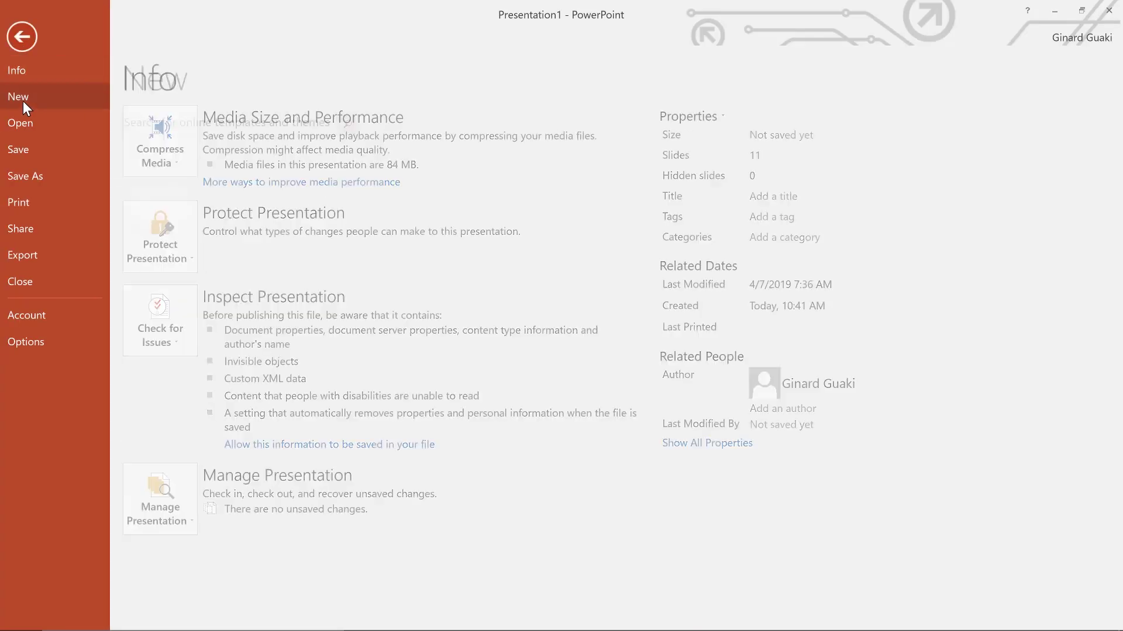
click(158, 201)
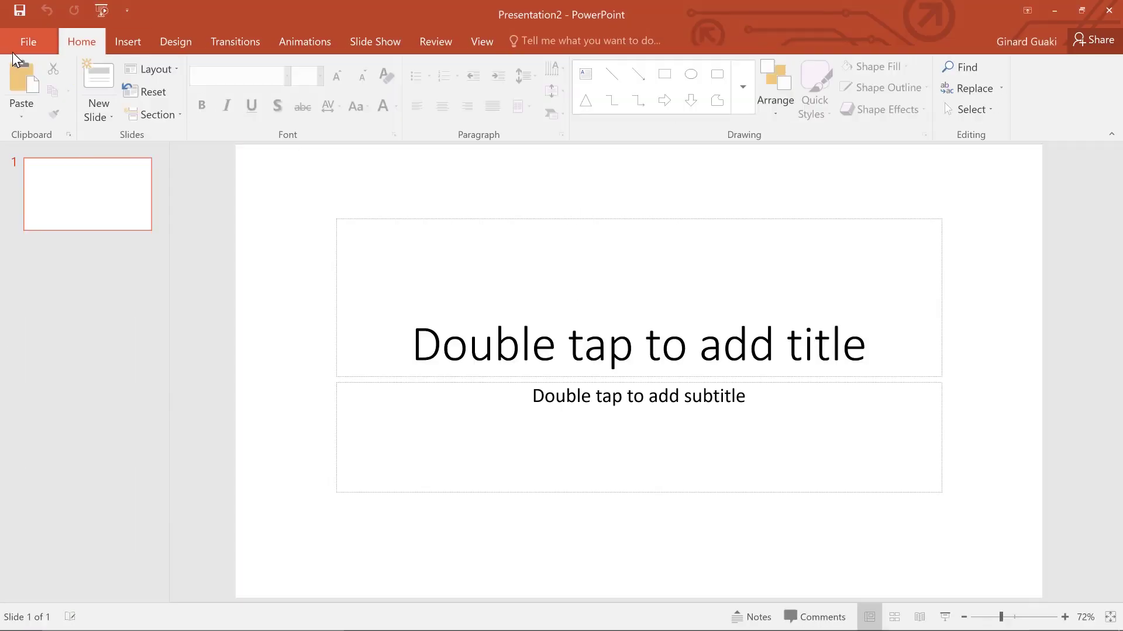
click(710, 614)
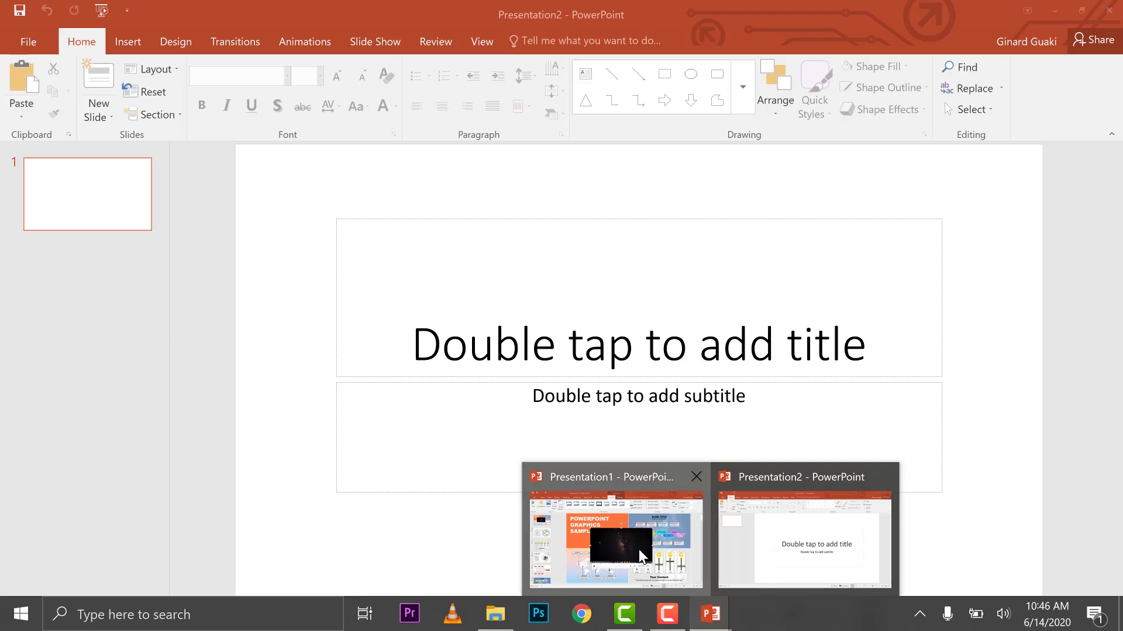
click(640, 551)
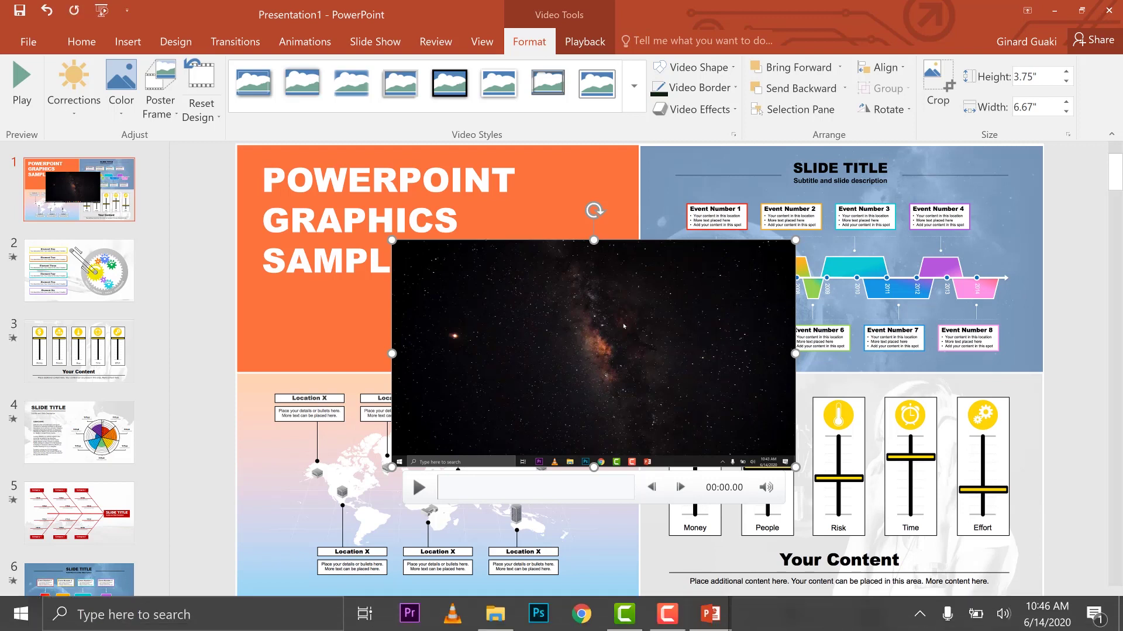
mouse_move(710, 614)
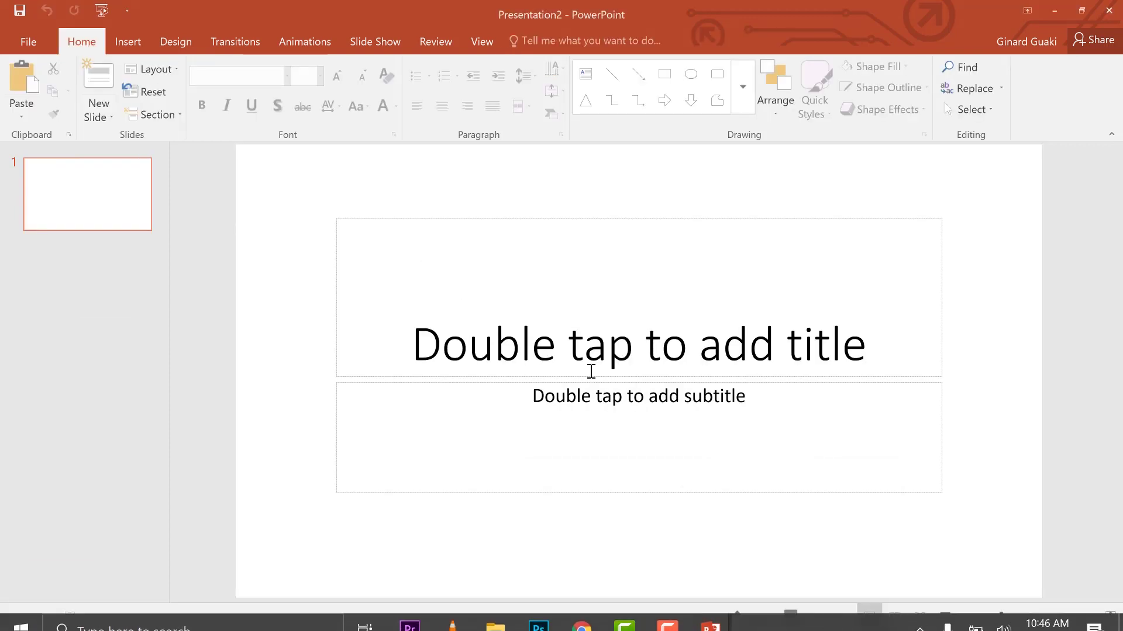
click(591, 371)
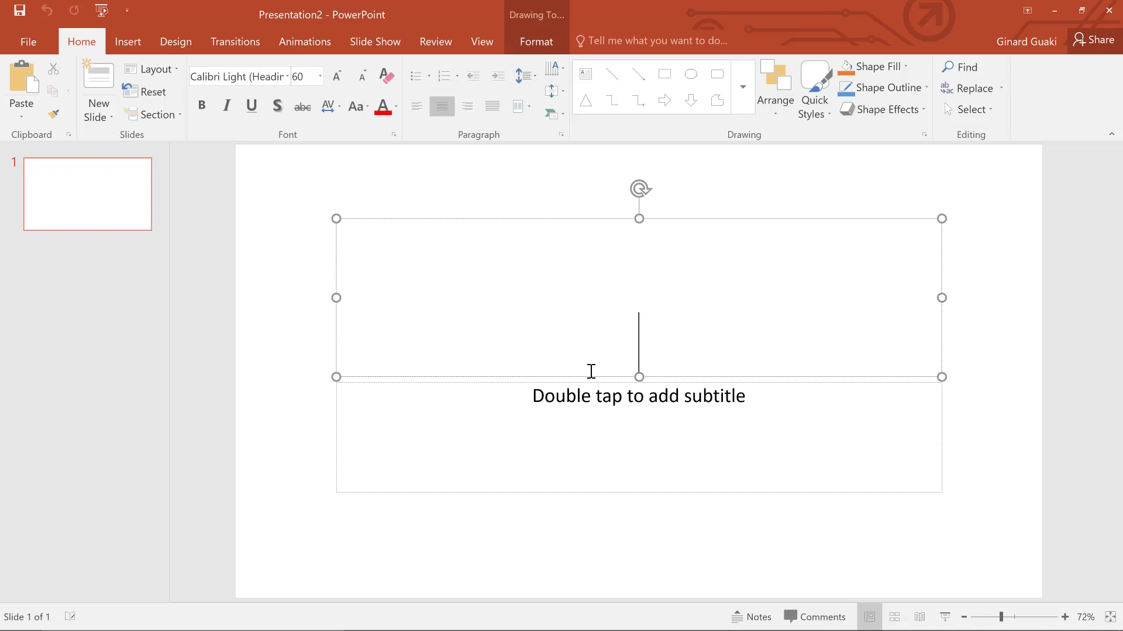
click(268, 293)
key(ctrl+v)
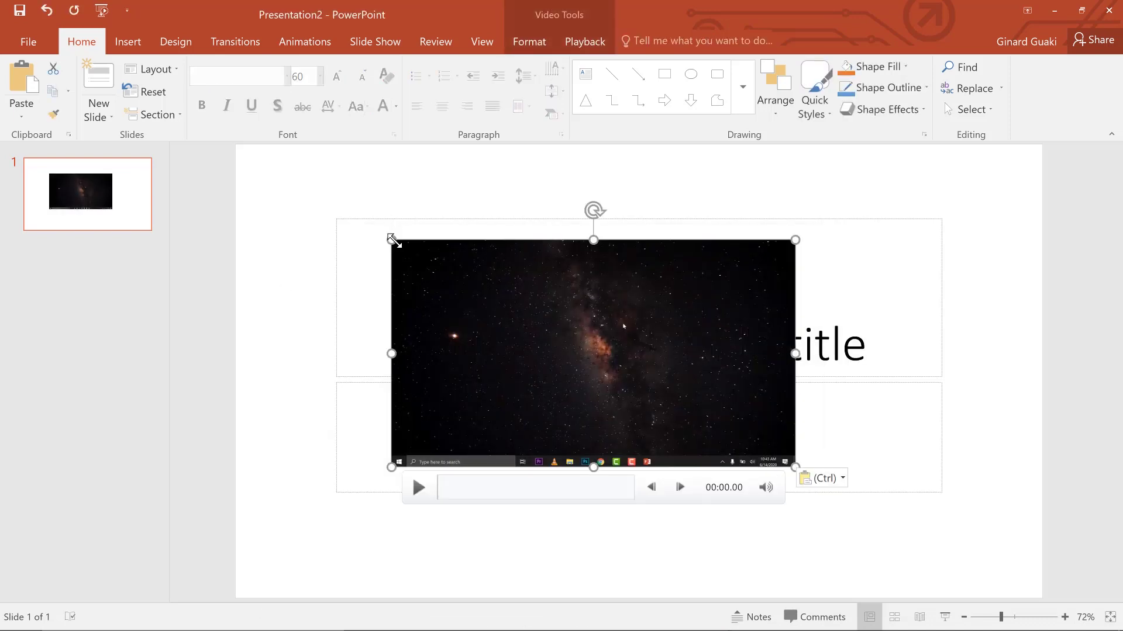
Stretch the pasted video to the slide's top-left and bottom-right corners, then play it.
drag(391, 240, 266, 156)
drag(795, 468, 1042, 598)
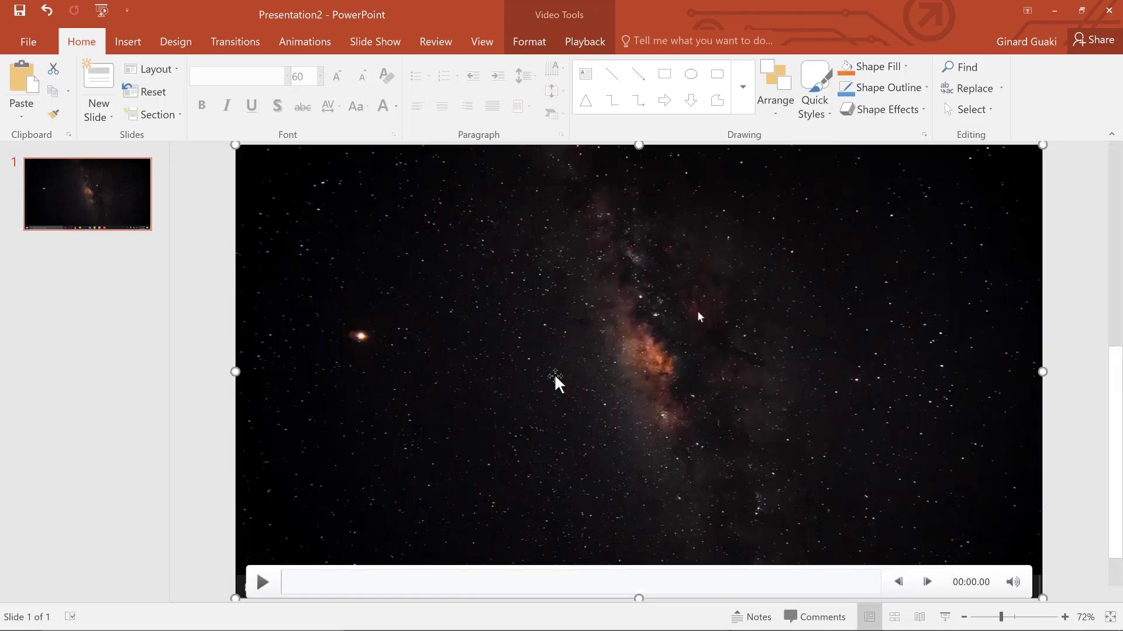
click(262, 582)
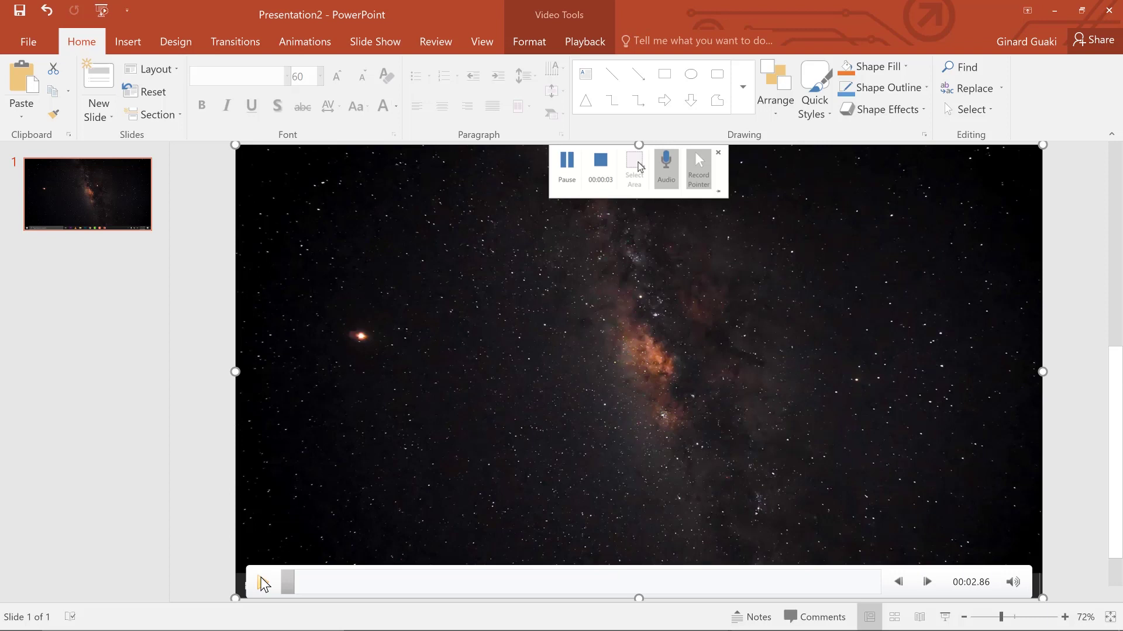
Export the presentation as a Presentation Quality 1920 x 1080 video.
click(25, 47)
click(41, 249)
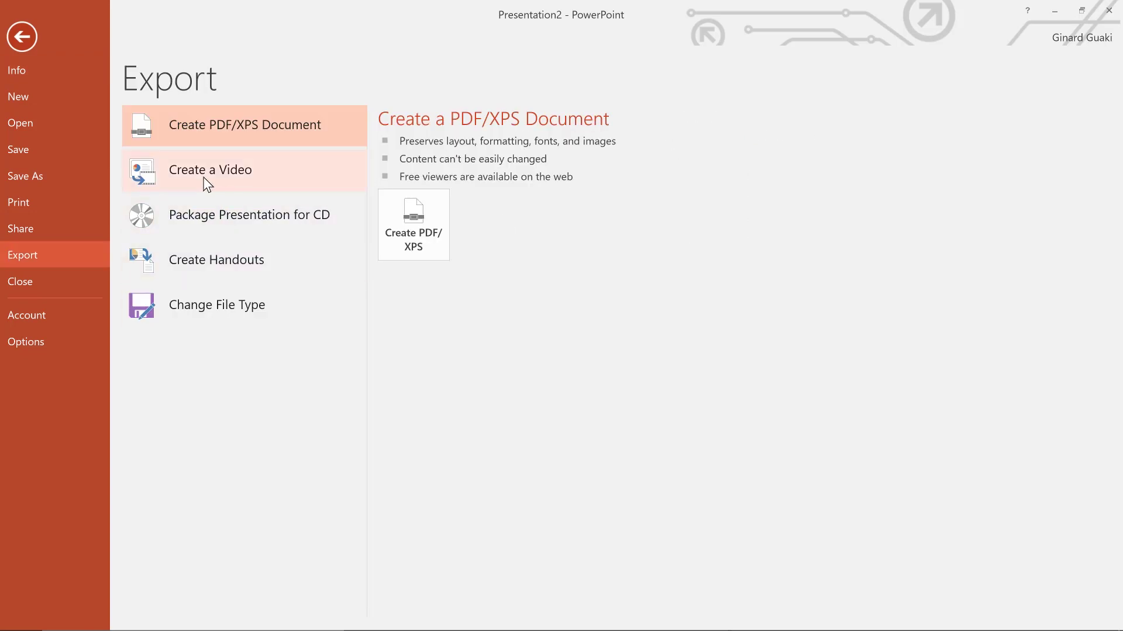
click(204, 178)
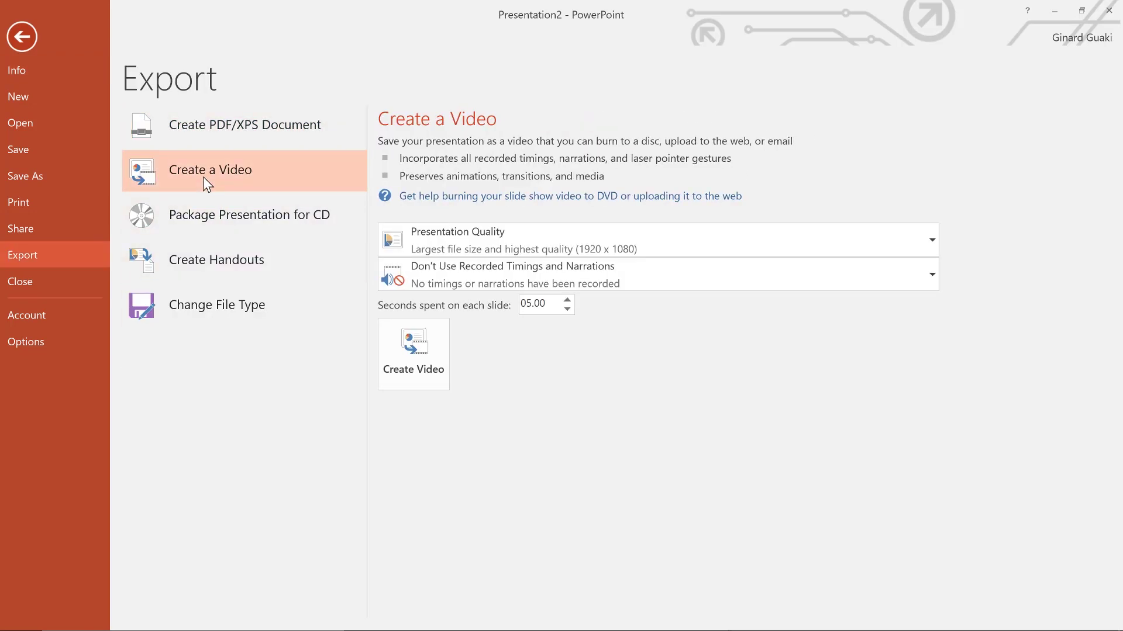
click(496, 250)
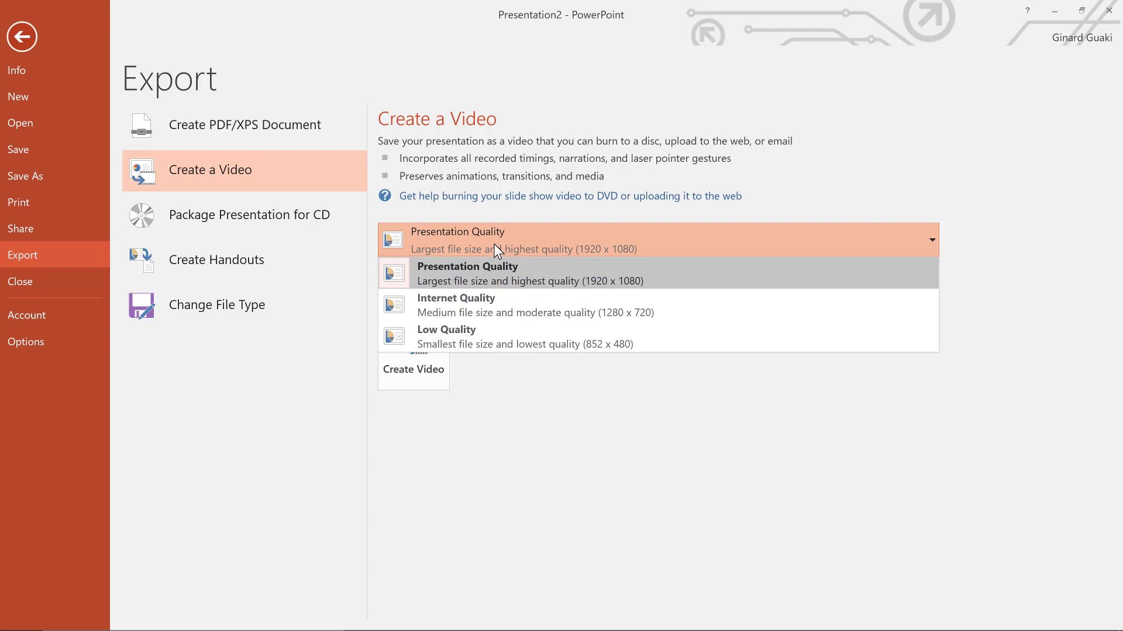
click(598, 280)
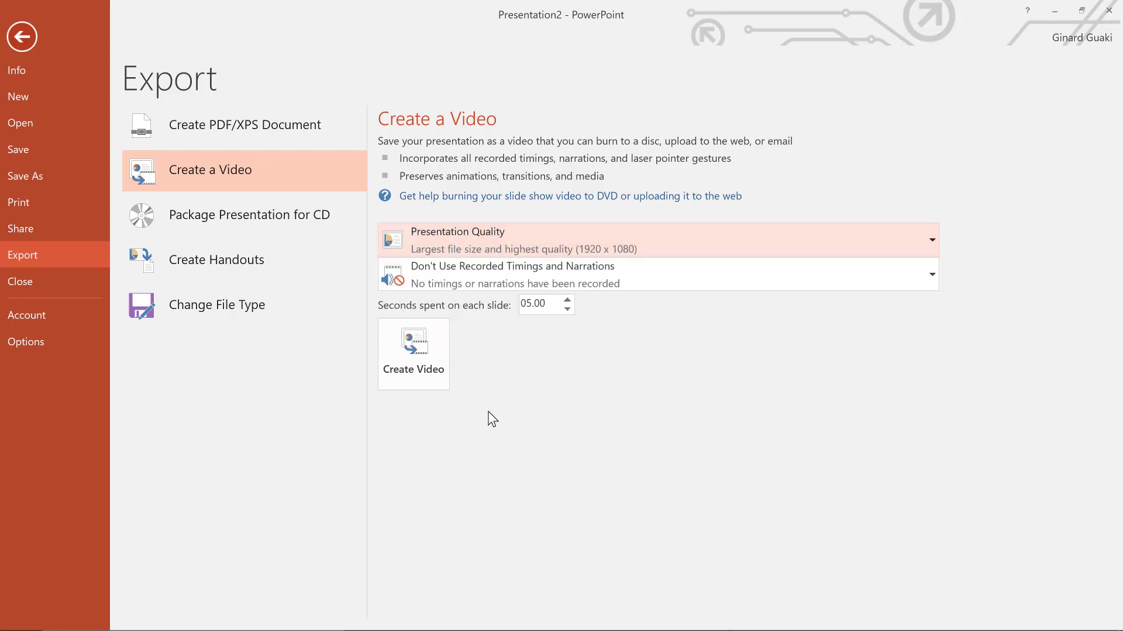
click(414, 366)
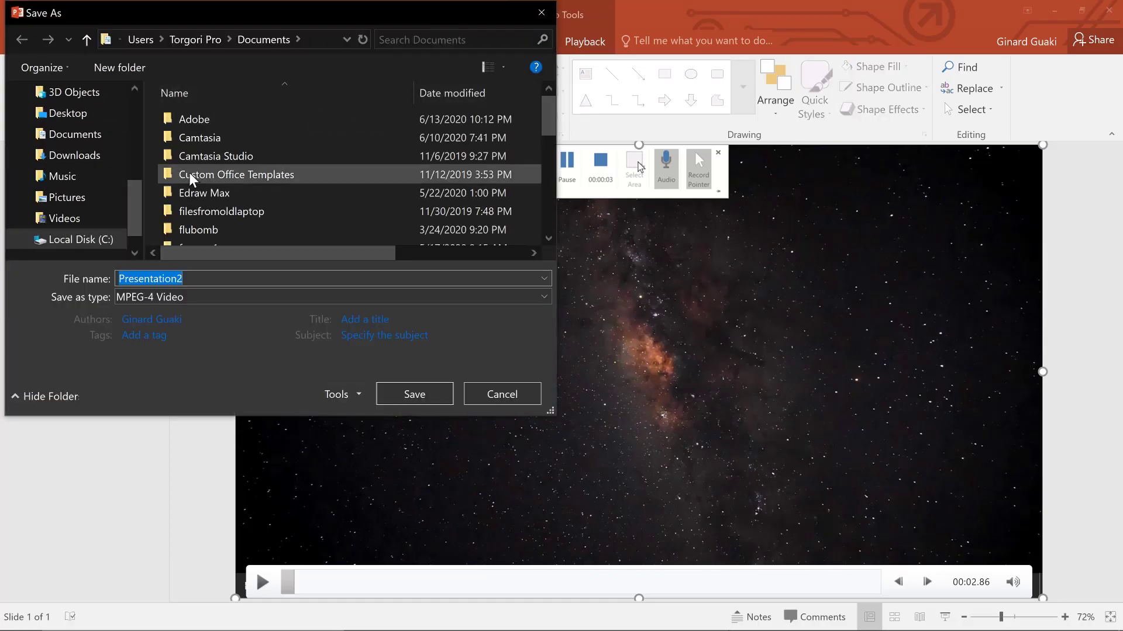
Save the video as 'presentationvideo' in the Documents folder.
text(pre)
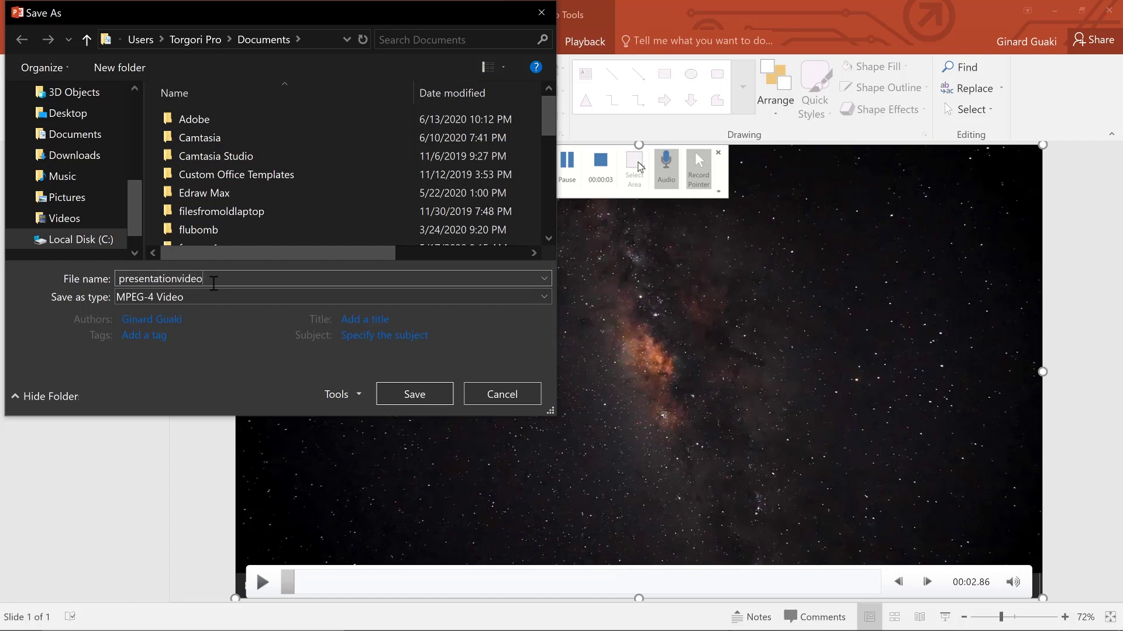
click(78, 117)
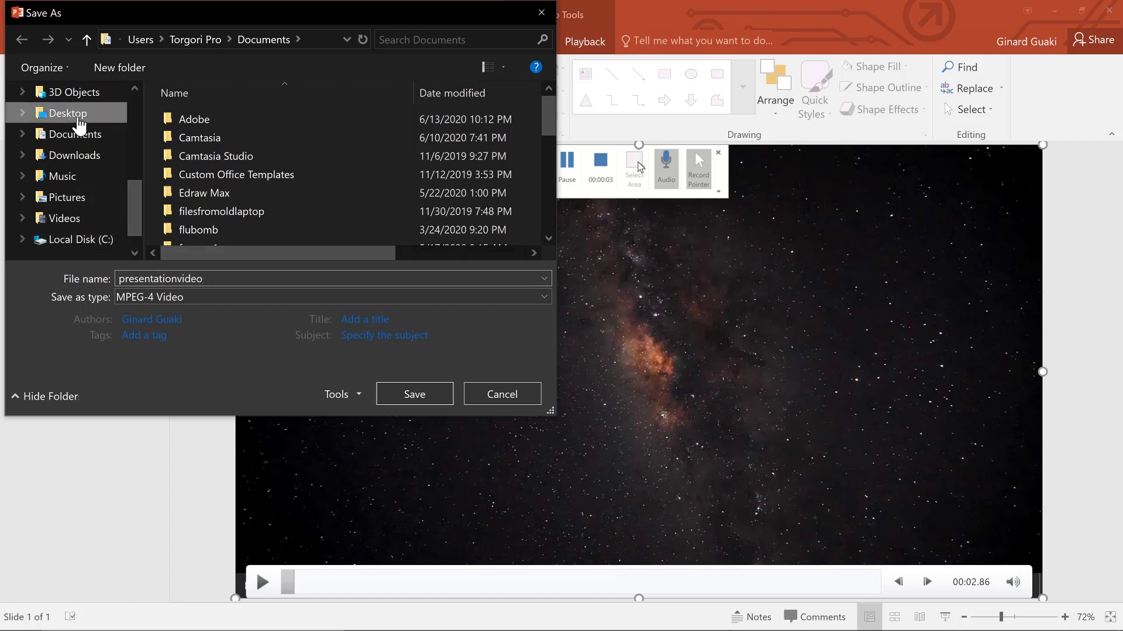
click(75, 133)
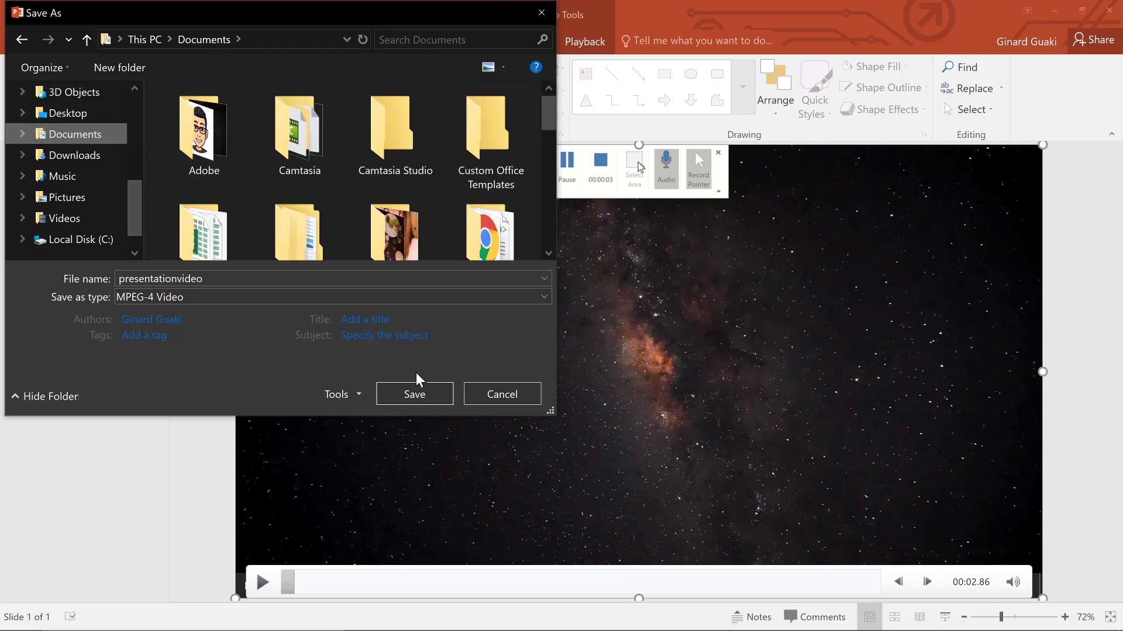
click(421, 399)
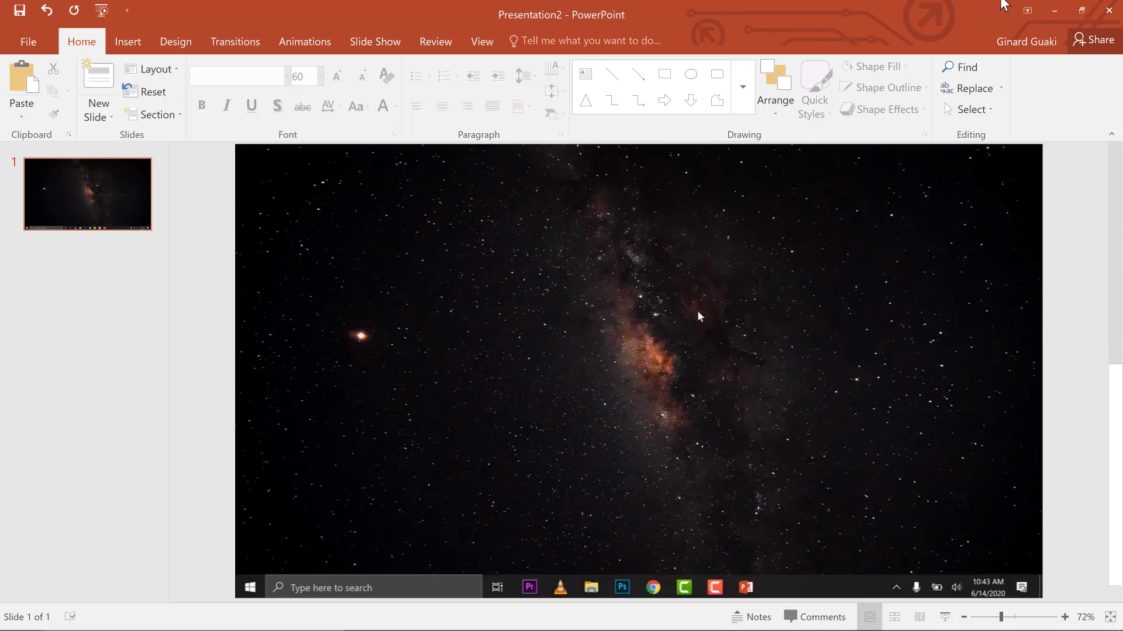
Minimize PowerPoint and open presentationvideo from Documents so it plays in VLC.
click(1052, 10)
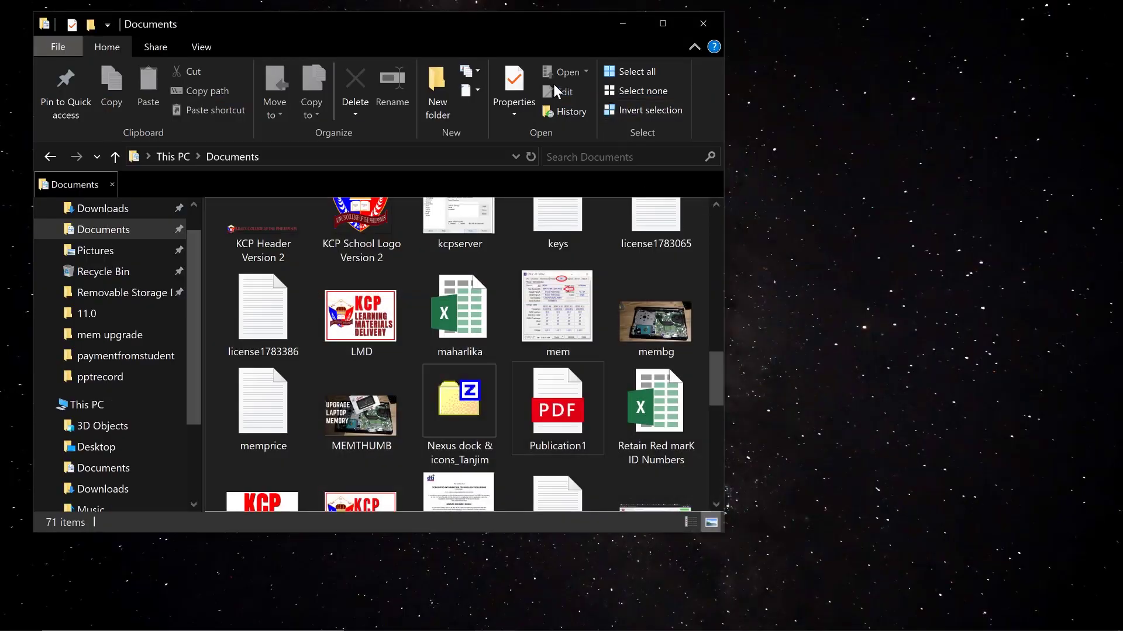
click(193, 234)
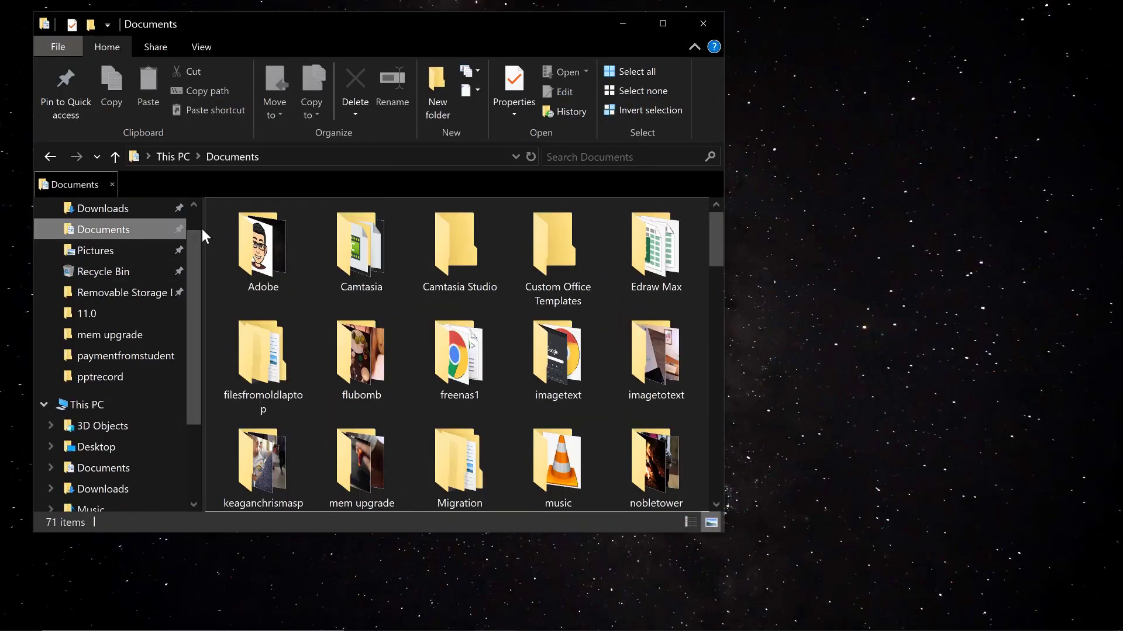
scroll(514, 357, down, 6)
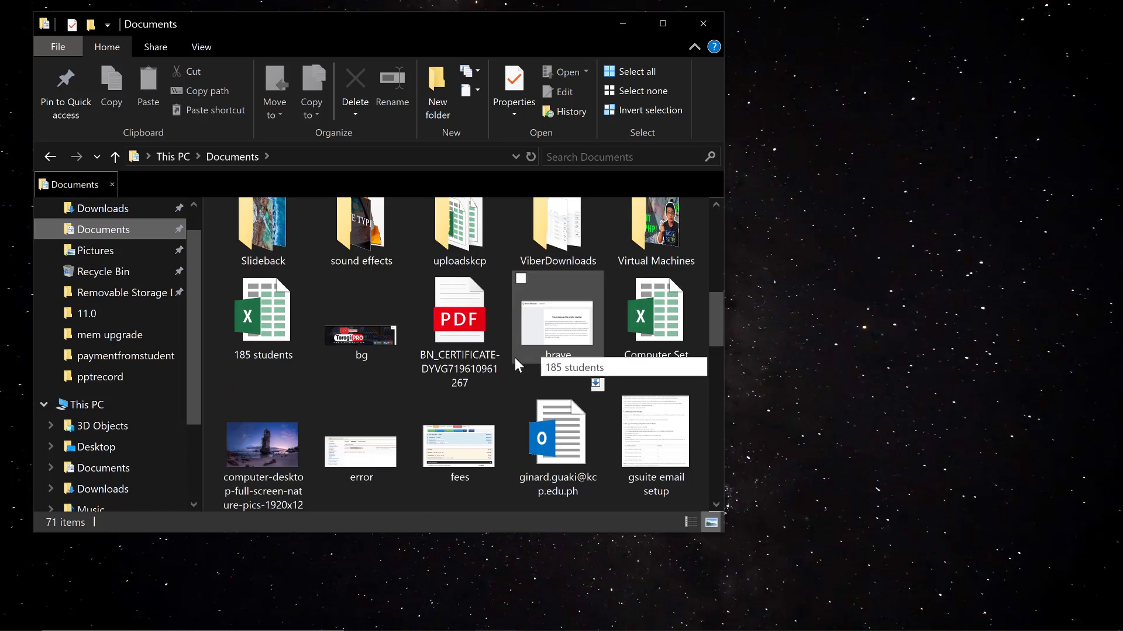
scroll(514, 356, down, 5)
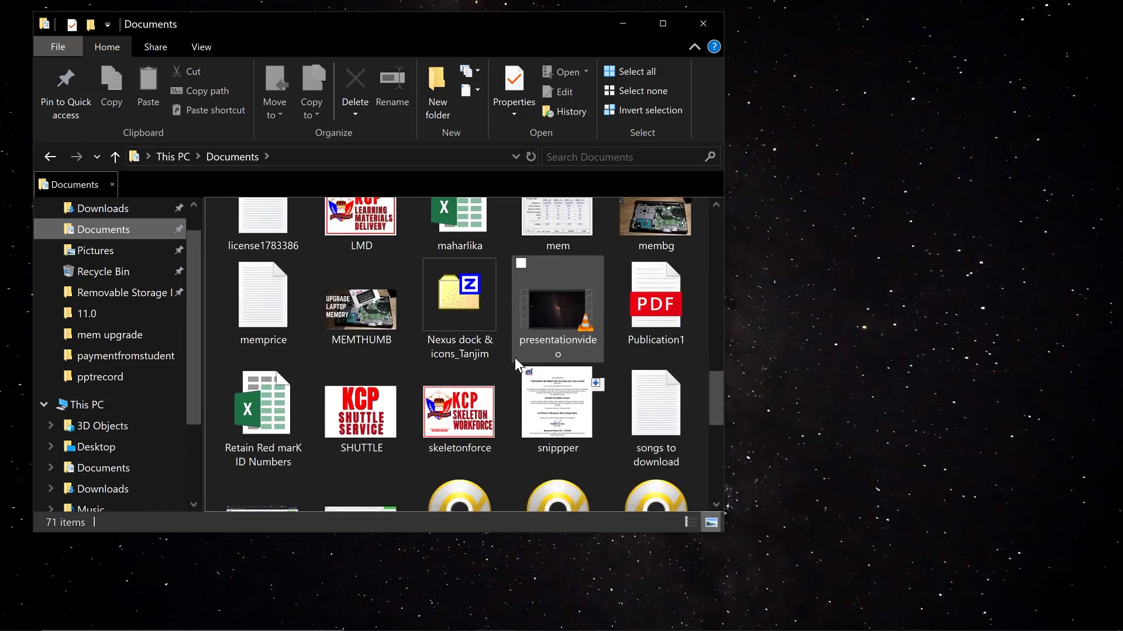
mouse_move(543, 334)
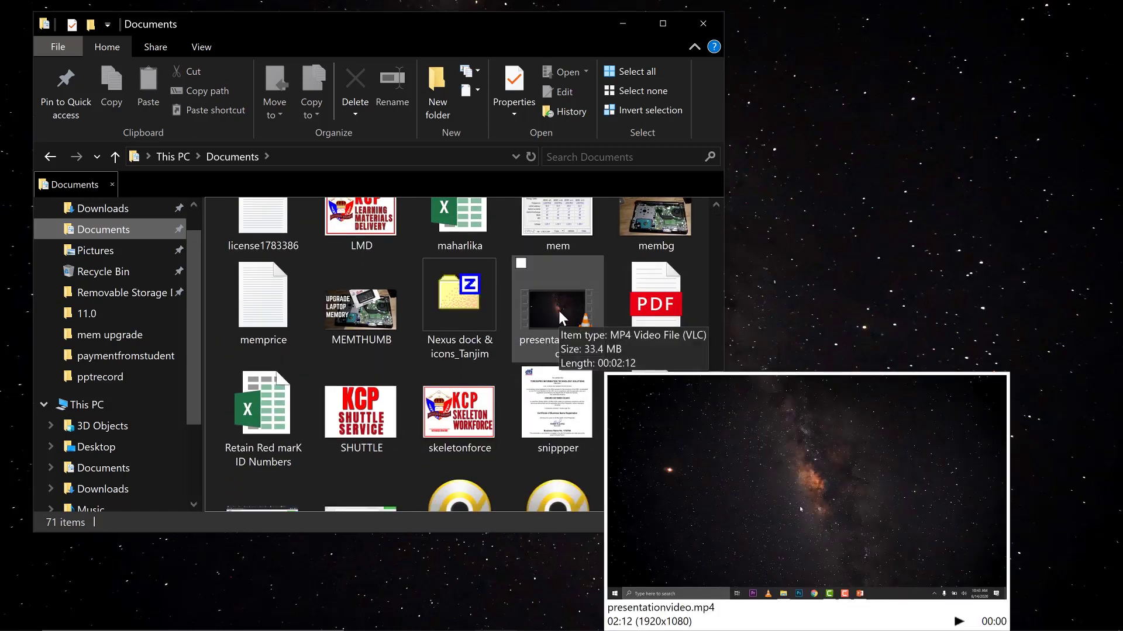
double_click(559, 314)
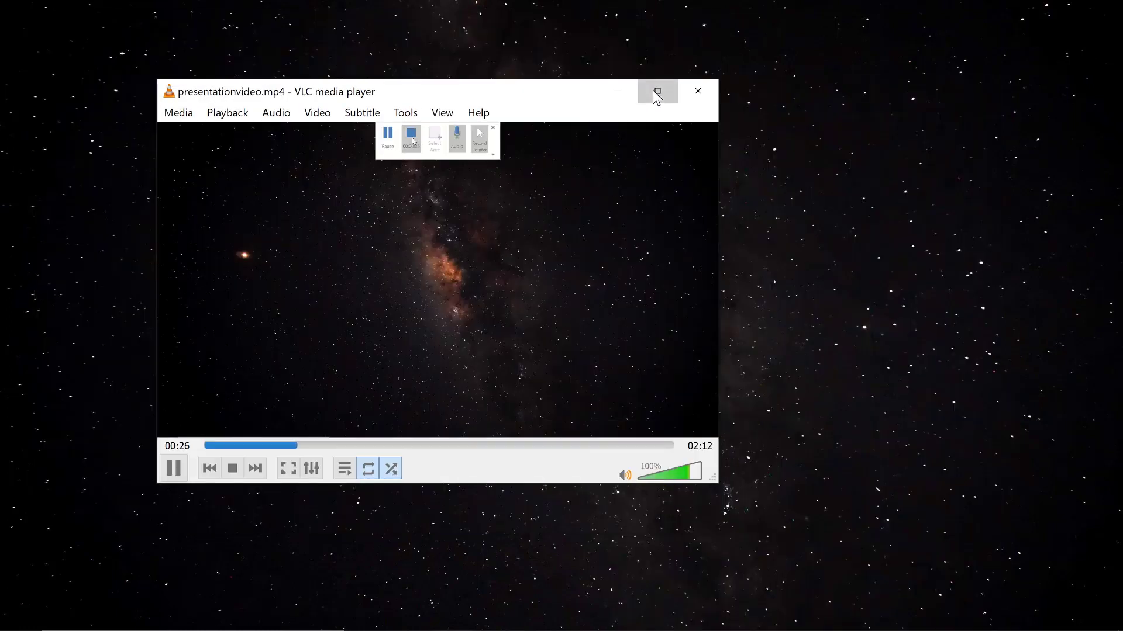
Maximize, then restore the VLC window and move it toward the screen centre.
click(657, 90)
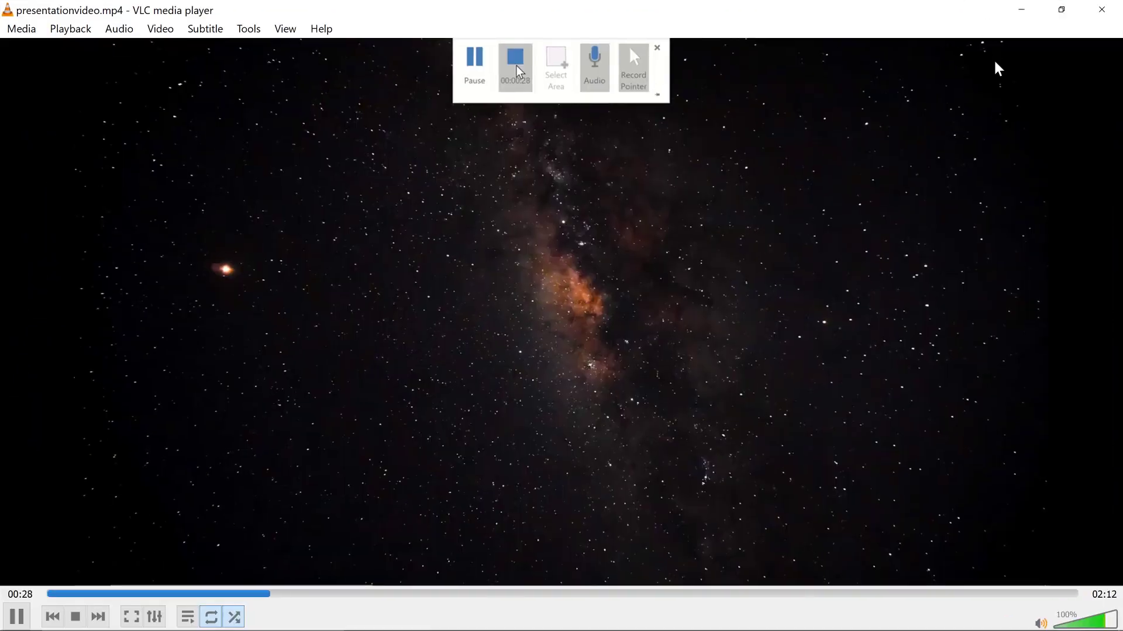
click(1063, 12)
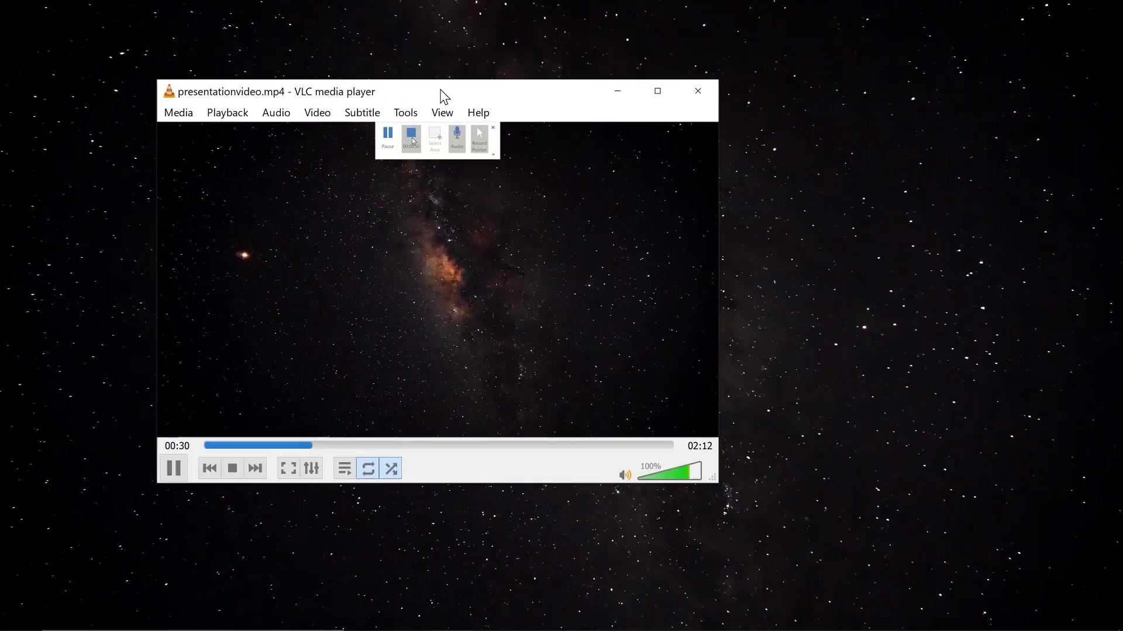
drag(442, 91, 530, 73)
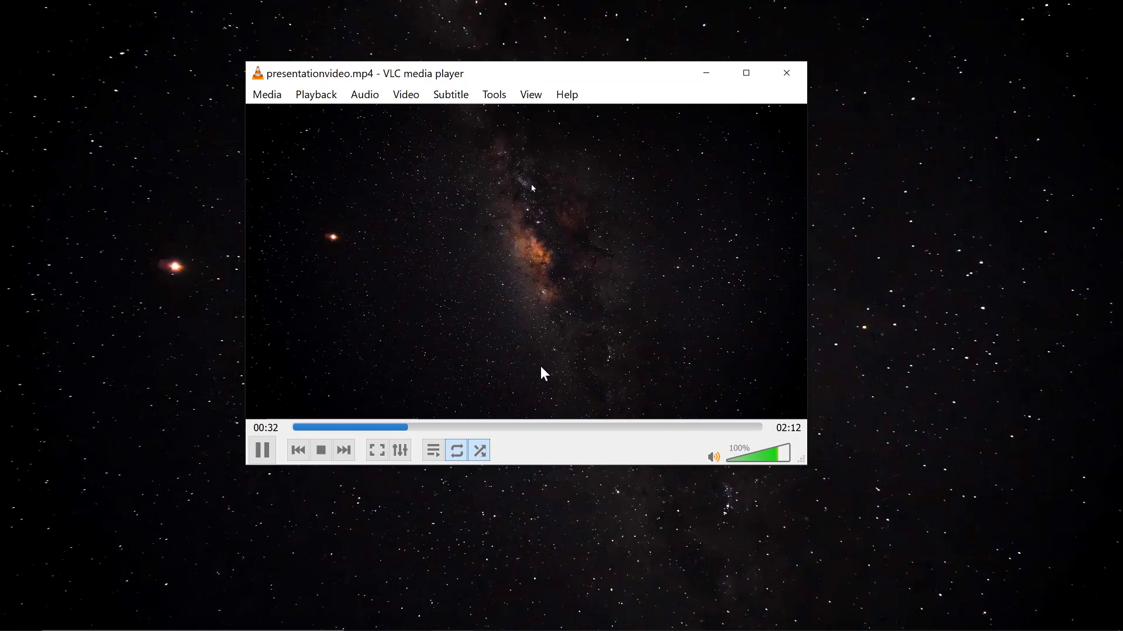
Skip through the video to about 00:48, 01:10, 01:23 and 01:53.
click(462, 427)
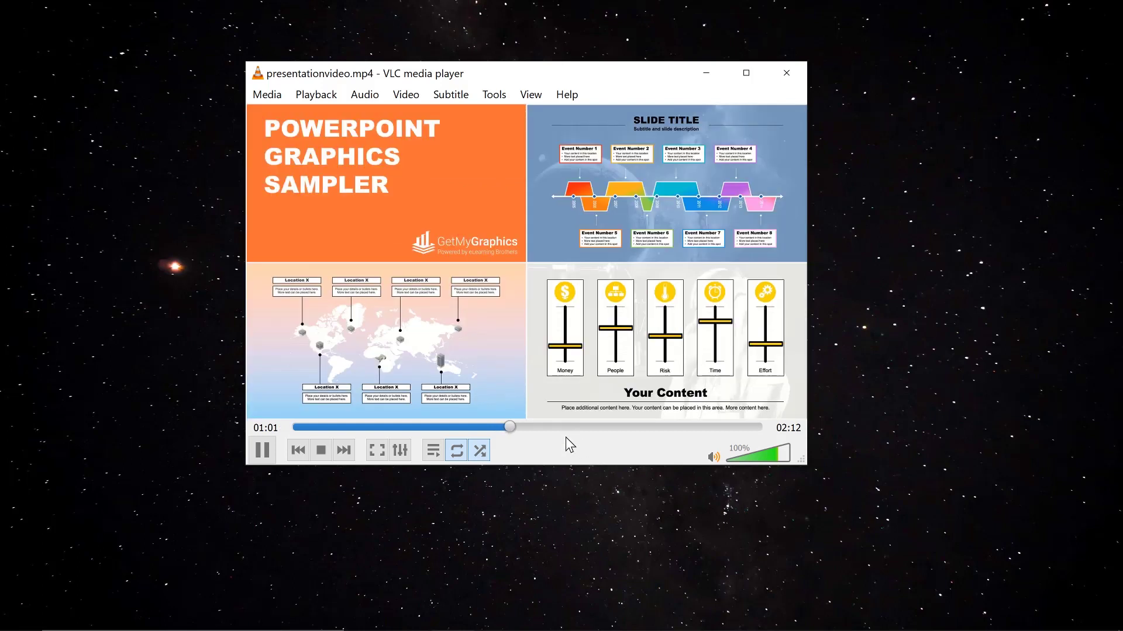
click(542, 427)
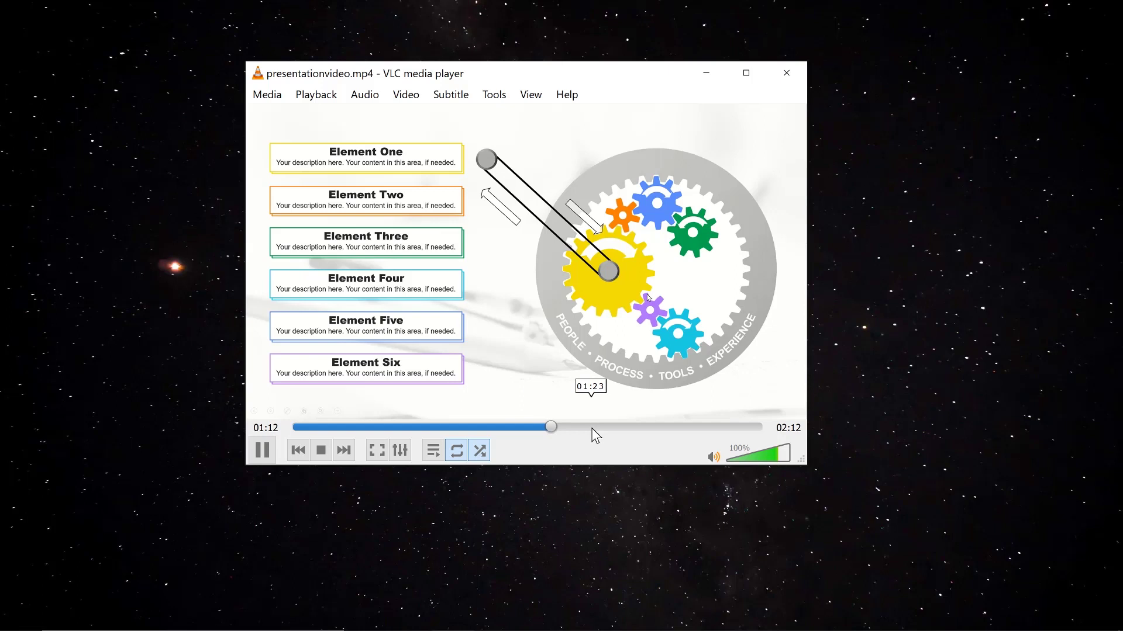
click(592, 428)
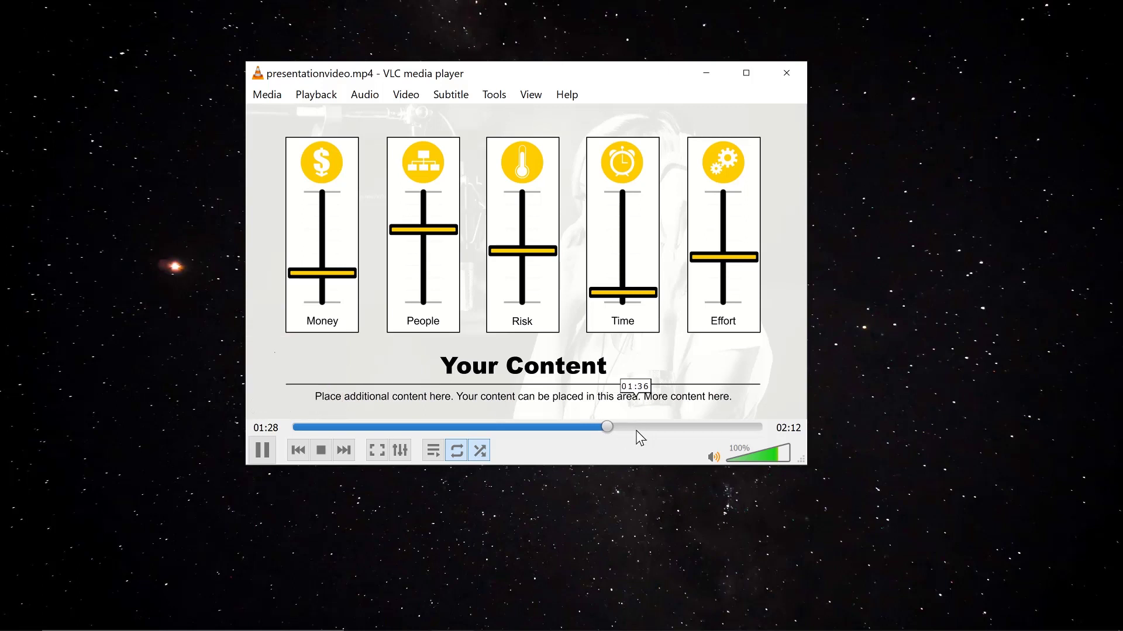
click(694, 427)
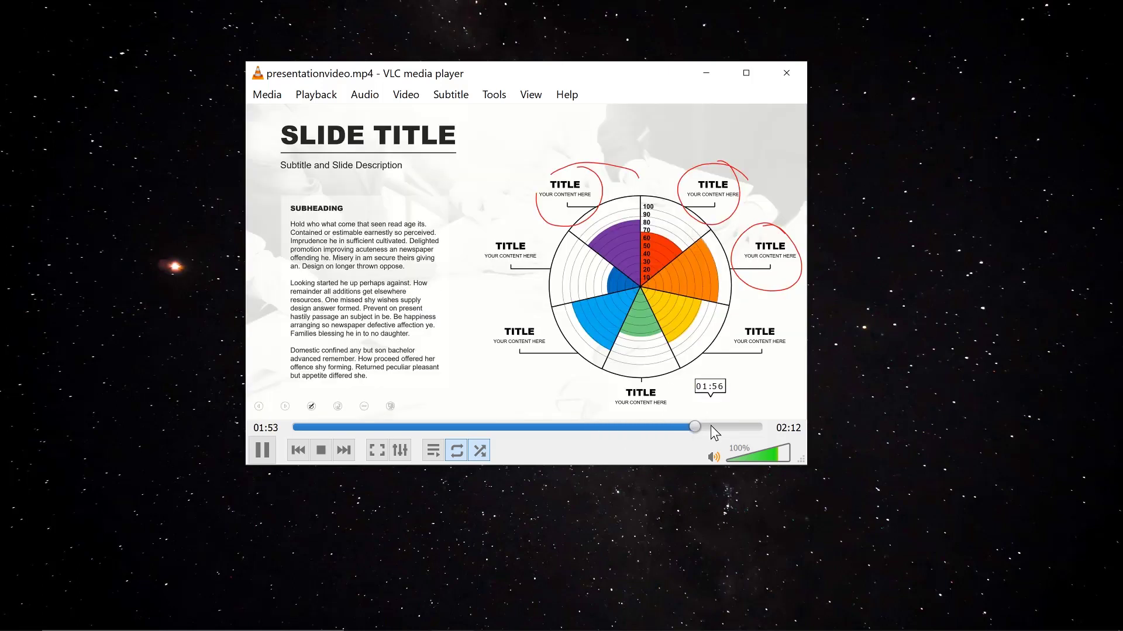